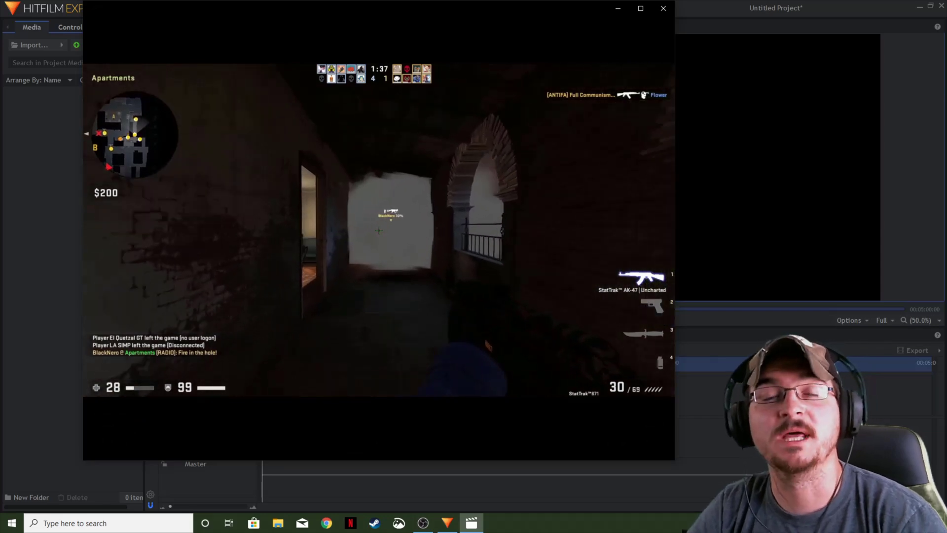
# Step: Make a composite shot from the CSGO Kill.mp4 clip, keeping the 1080p Full HD @ 60 fps settings
pyautogui.moveTo(398, 393)
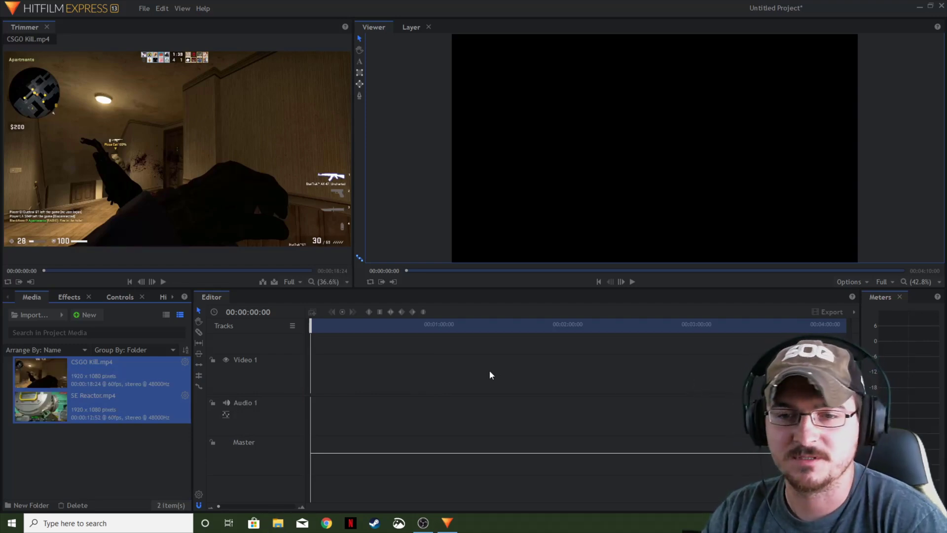
pyautogui.click(129, 458)
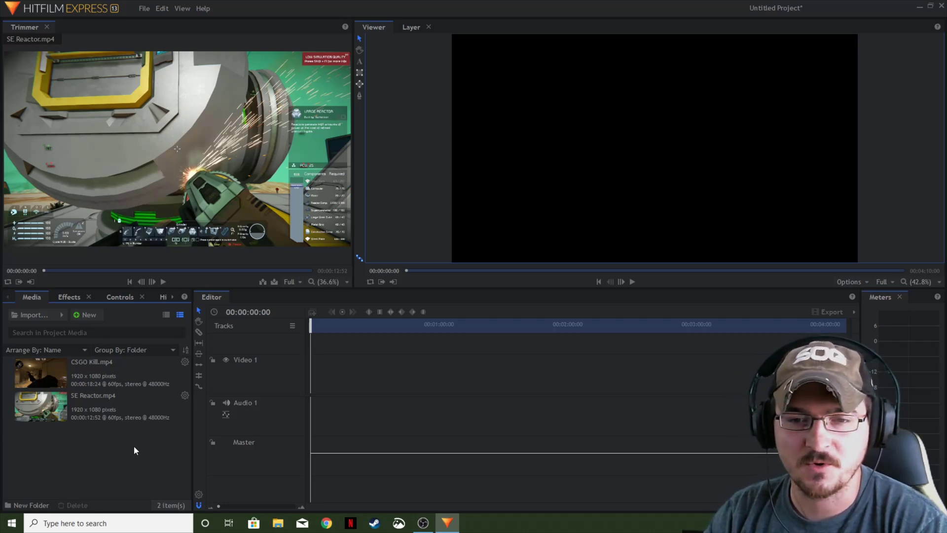
pyautogui.click(128, 368)
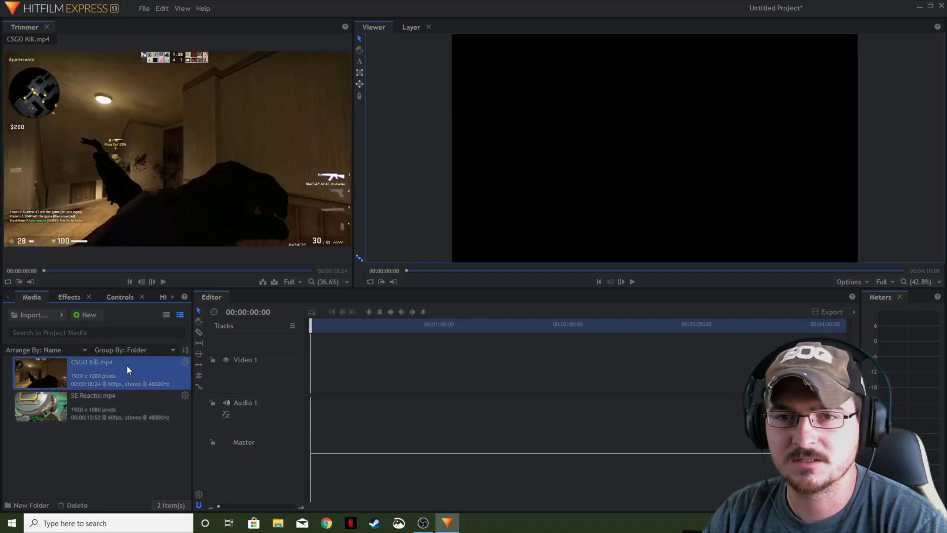
pyautogui.rightClick(96, 365)
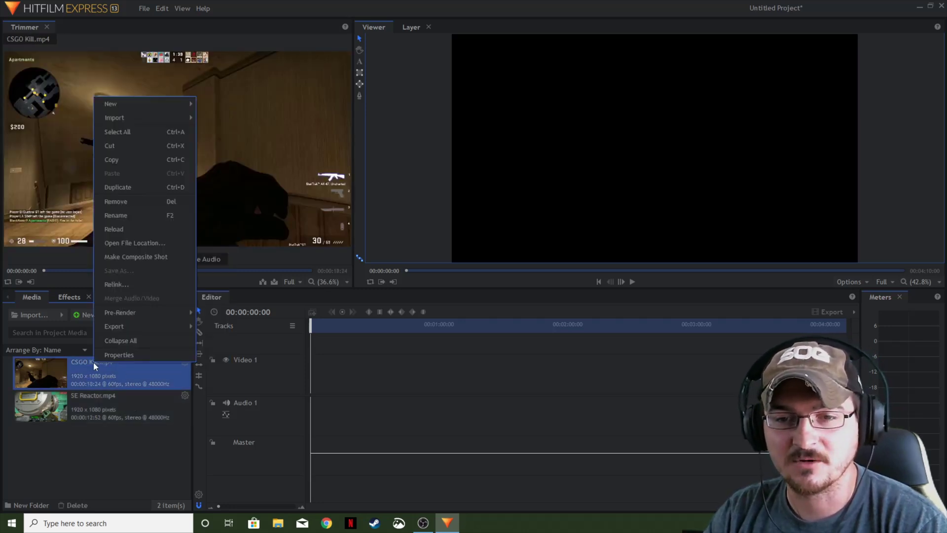
pyautogui.click(137, 257)
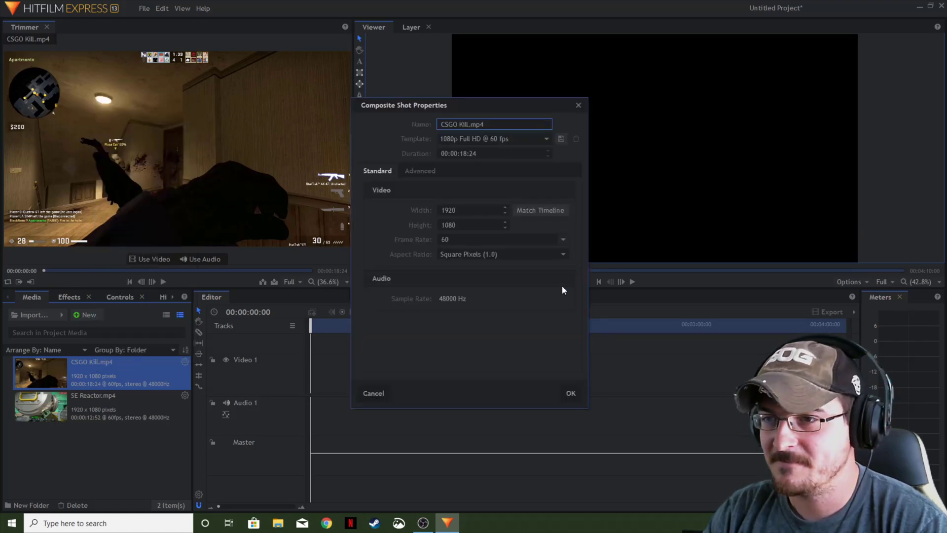
pyautogui.click(571, 393)
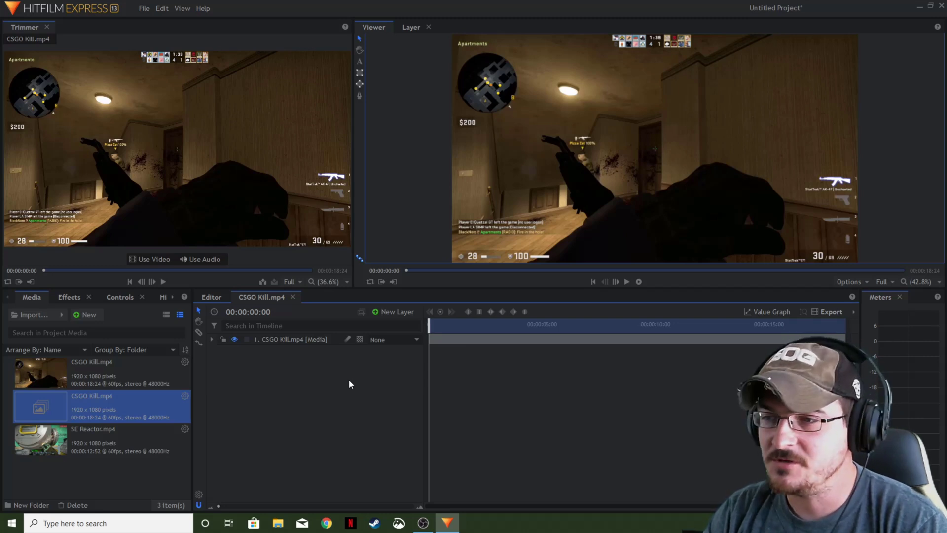
# Step: Switch the layout to the My Workspace workspace and narrow the Controls panel to enlarge the viewer and timeline
pyautogui.click(180, 9)
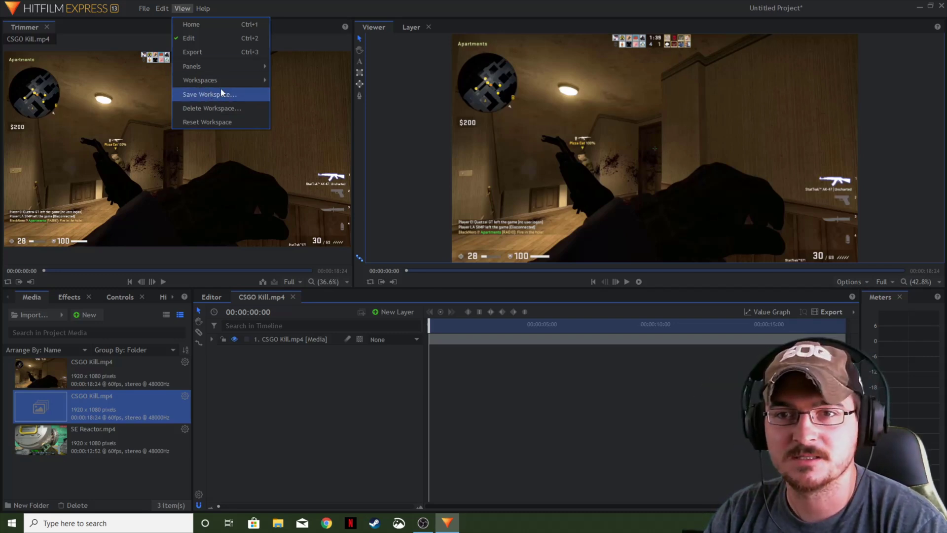
pyautogui.moveTo(208, 79)
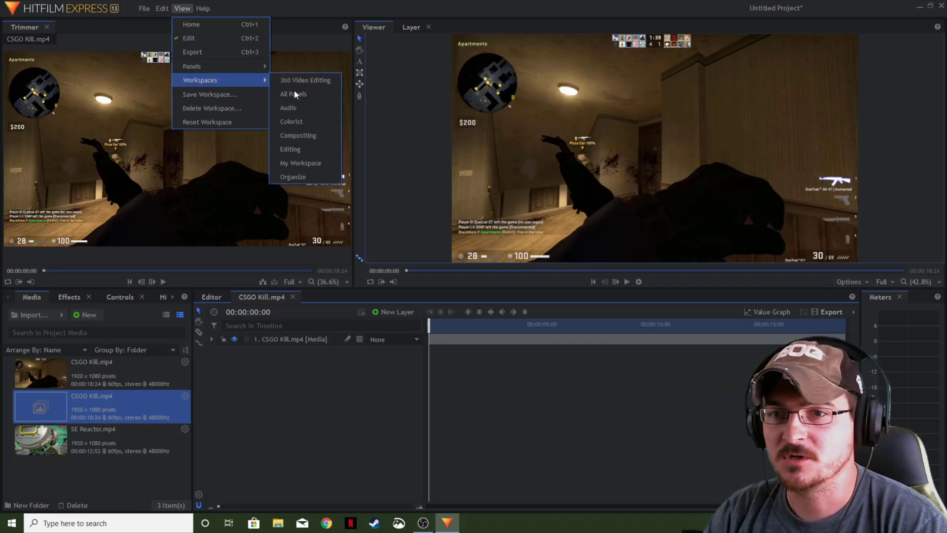
pyautogui.click(302, 163)
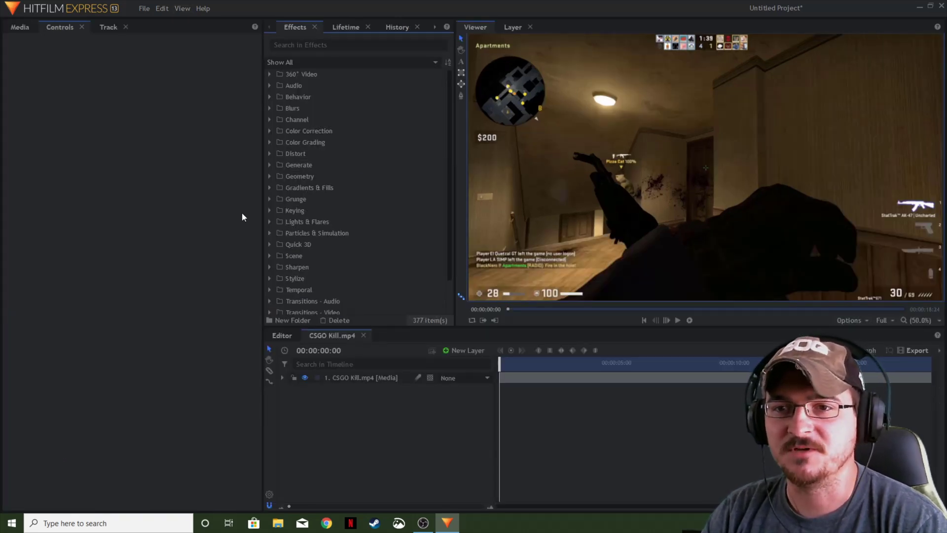
pyautogui.moveTo(261, 182); pyautogui.dragTo(147, 182)
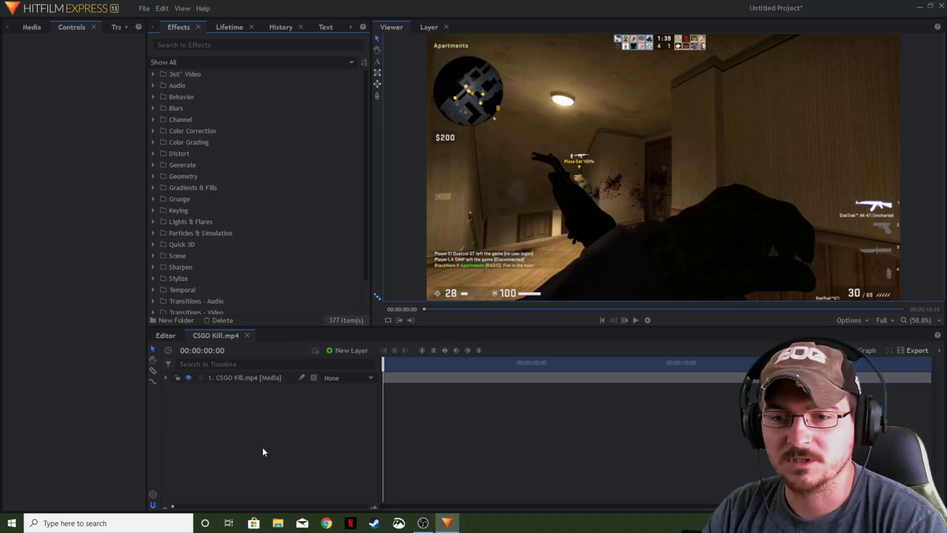
# Step: Add the SE Reactor.mp4 clip to the composite shot as a layer above CSGO Kill.mp4
pyautogui.click(32, 27)
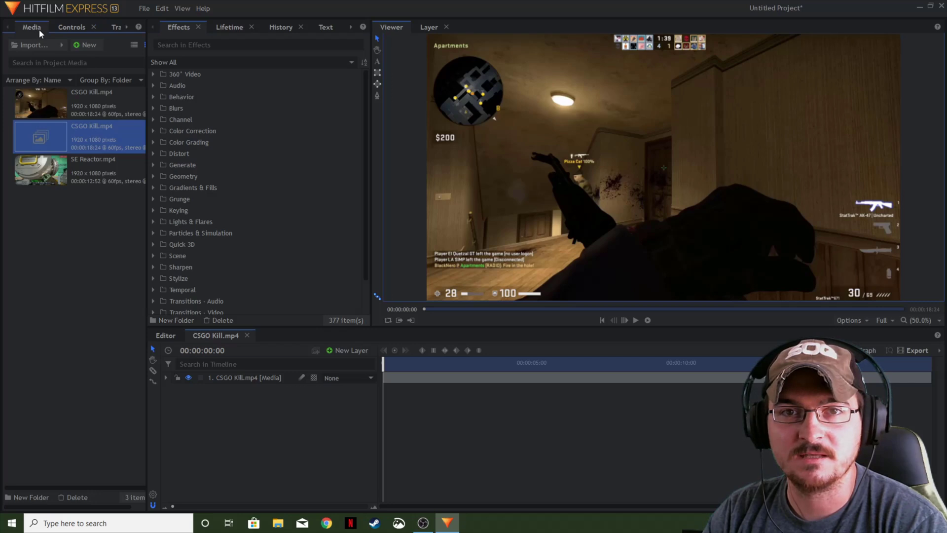
pyautogui.click(91, 176)
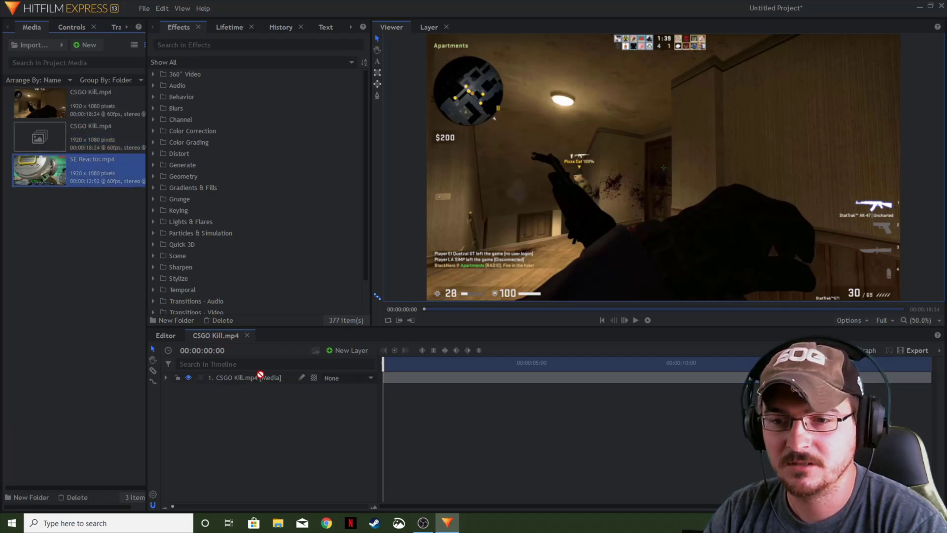
pyautogui.moveTo(261, 378); pyautogui.dragTo(252, 378)
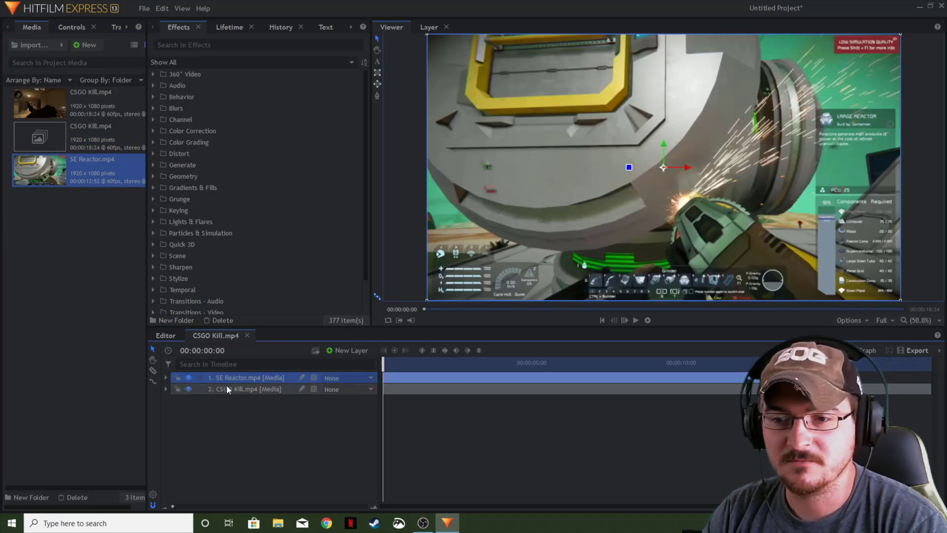
# Step: Shift the SE Reactor layer along the timeline and trim both clips so it starts where CSGO Kill ends, at about 10 seconds
pyautogui.moveTo(415, 377); pyautogui.dragTo(584, 374)
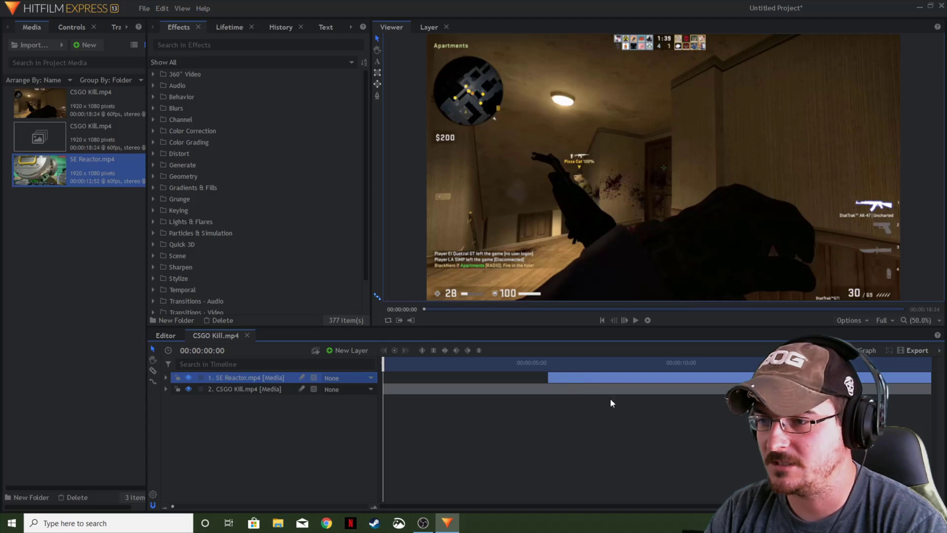
pyautogui.moveTo(930, 389); pyautogui.dragTo(674, 395)
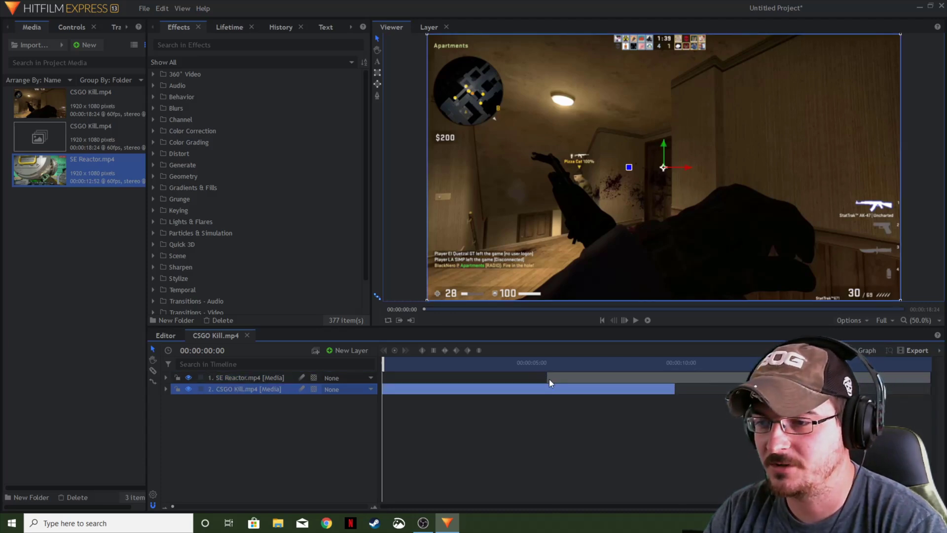
pyautogui.moveTo(549, 378); pyautogui.dragTo(674, 378)
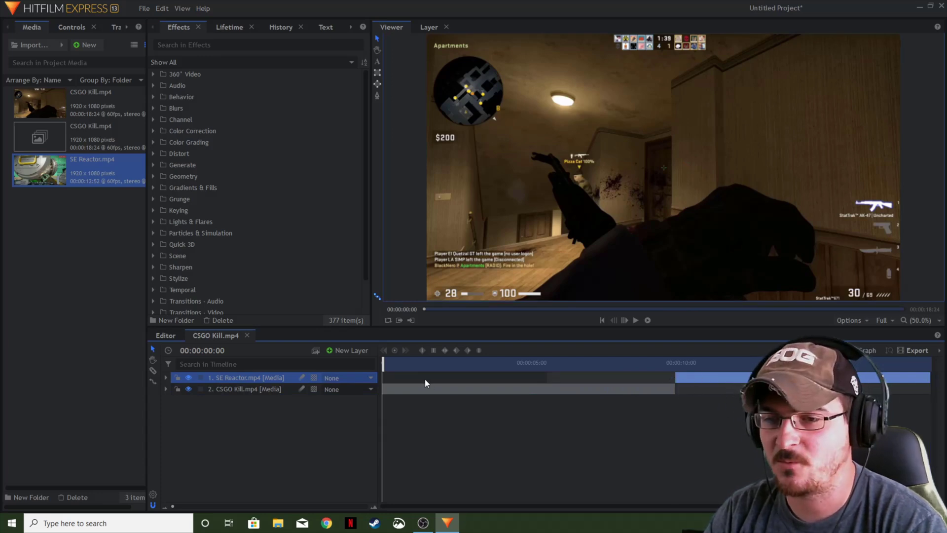
# Step: Add a grade layer above both clips in the composite shot and play the opening of the timeline
pyautogui.moveTo(383, 364)
pyautogui.mouseDown()
pyautogui.moveTo(696, 373)
pyautogui.moveTo(383, 368)
pyautogui.mouseUp()
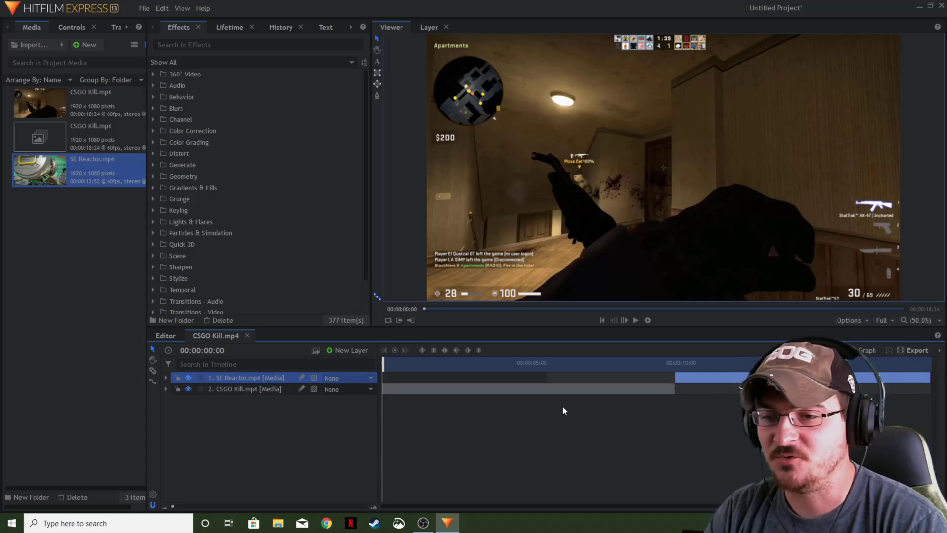
pyautogui.click(354, 350)
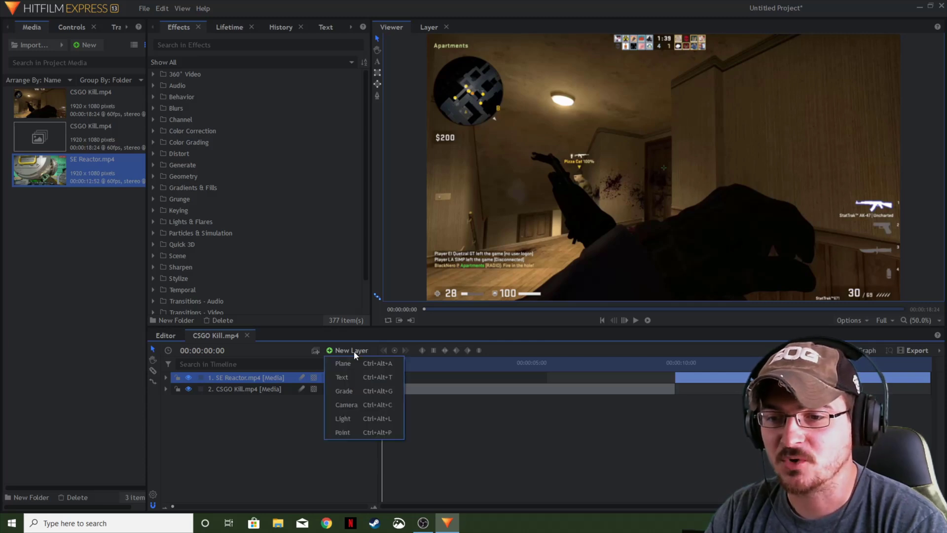
pyautogui.click(349, 389)
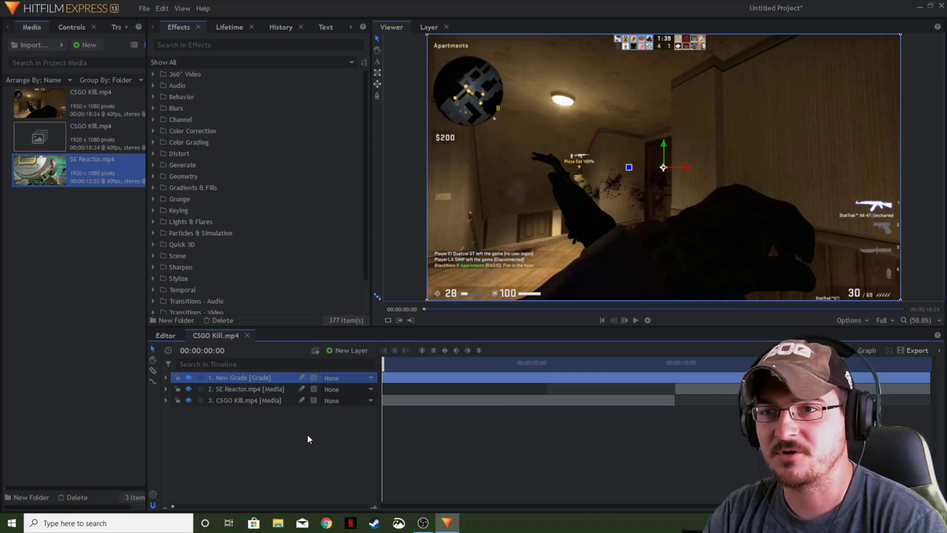
pyautogui.press('space')
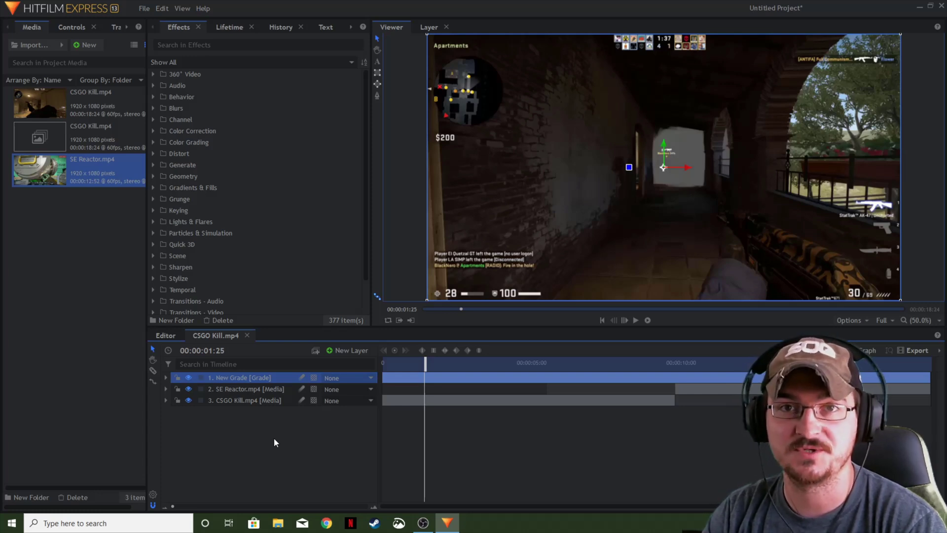
# Step: Find the Shake effect, apply it to the grade layer and preview the playback
pyautogui.click(216, 45)
pyautogui.write('shak')
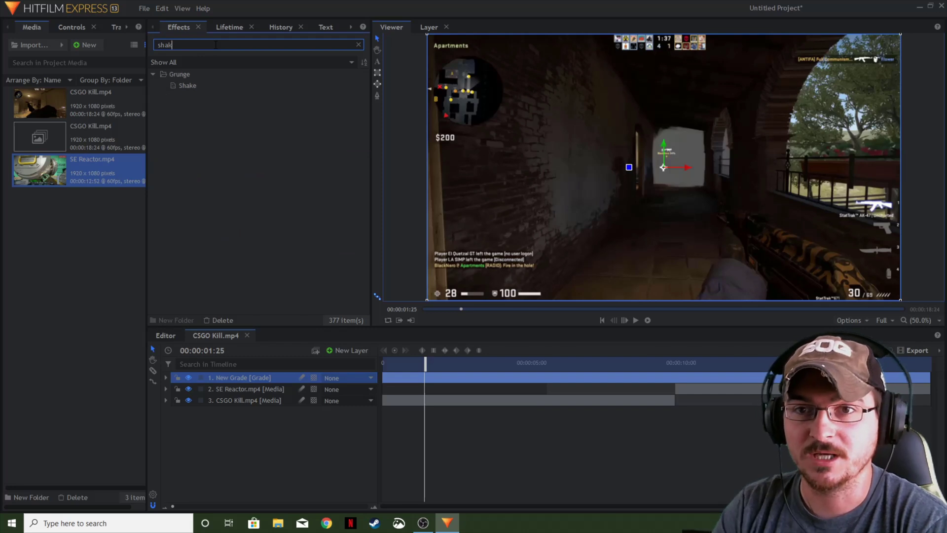
pyautogui.moveTo(207, 85); pyautogui.dragTo(250, 377)
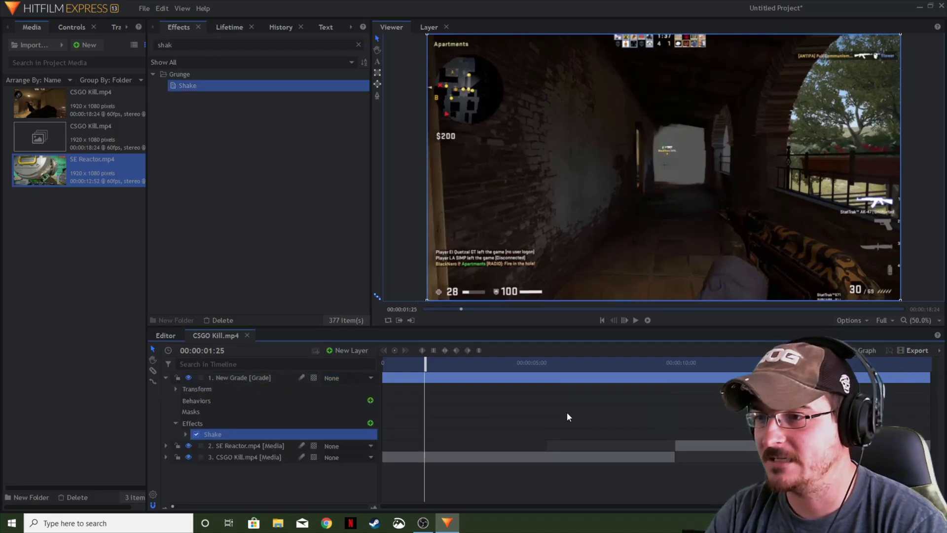
pyautogui.click(637, 324)
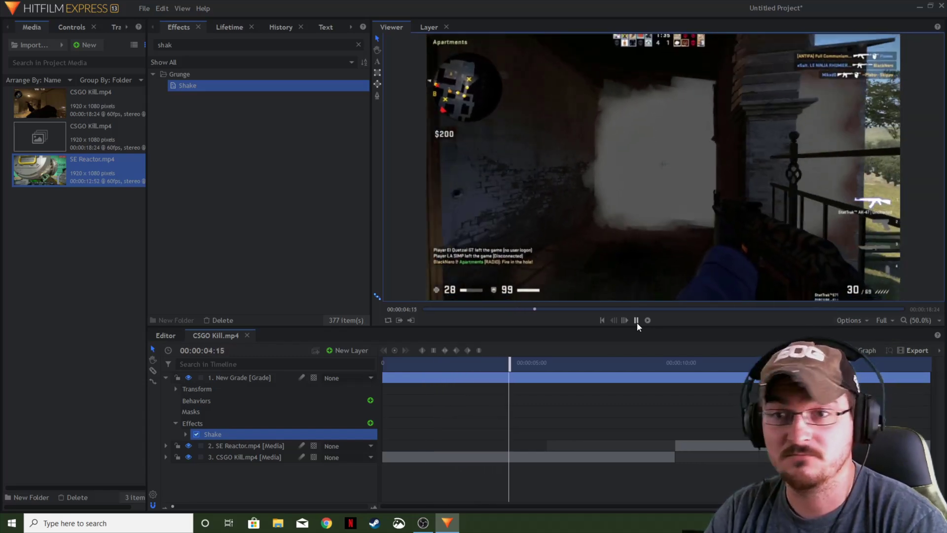
pyautogui.click(637, 320)
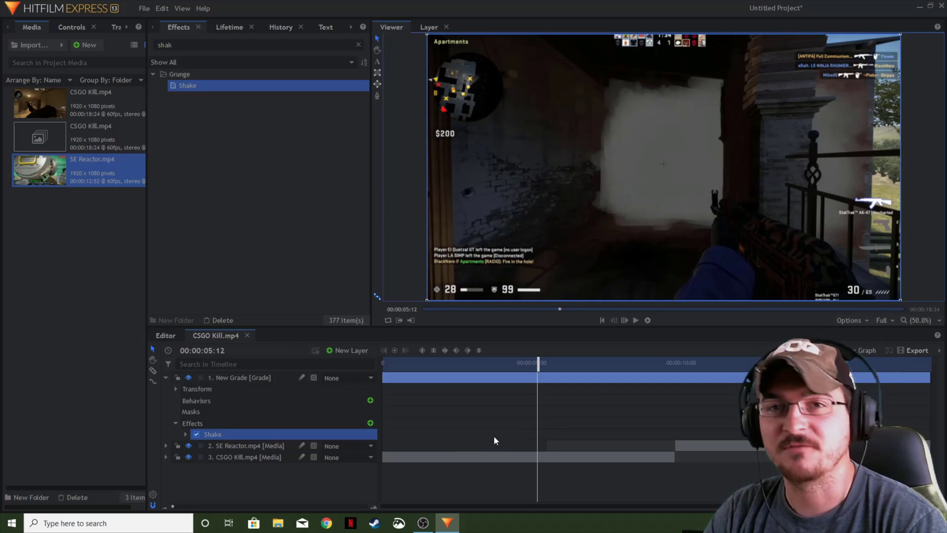
# Step: Expand the Shake effect's parameters both in the timeline and in the grade layer's controls
pyautogui.click(185, 434)
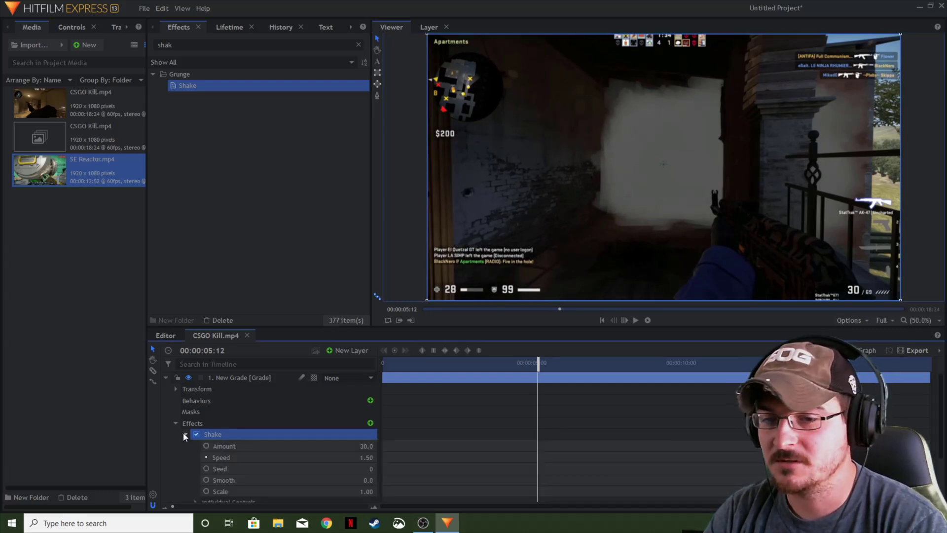
pyautogui.scroll(-3, 339, 452)
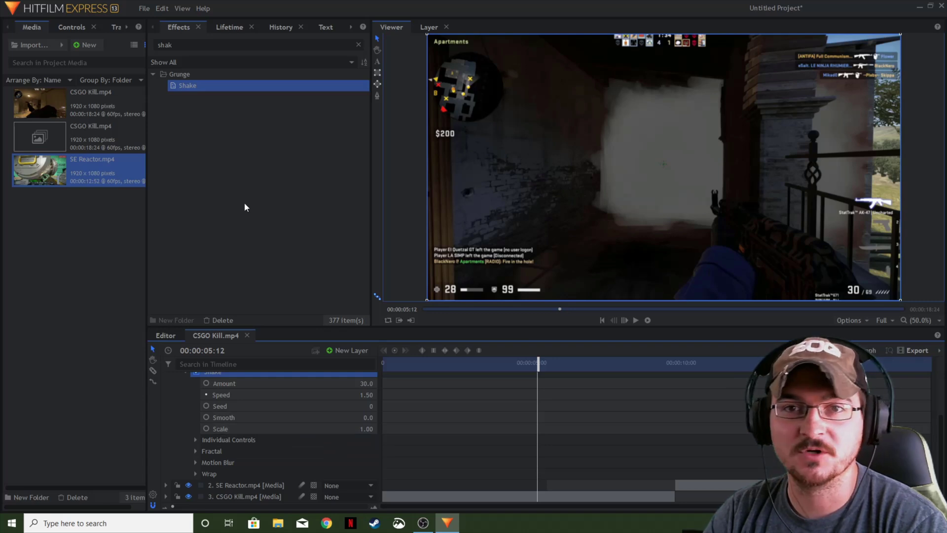
pyautogui.click(65, 27)
pyautogui.click(16, 134)
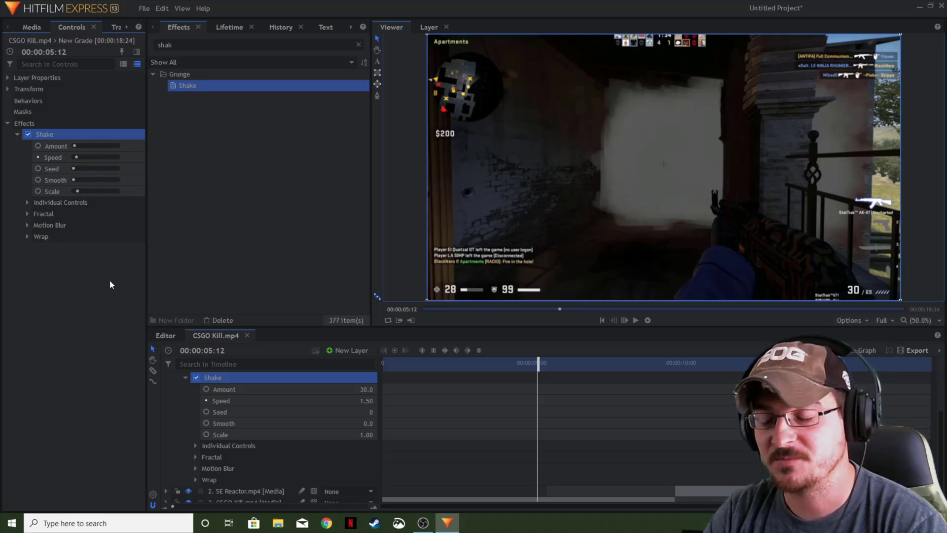
pyautogui.scroll(-1, 553, 418)
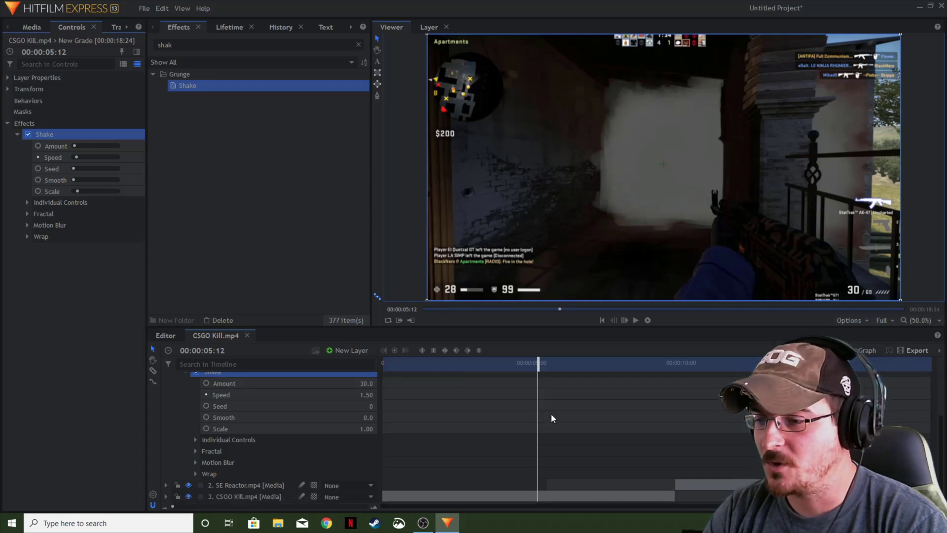
# Step: Keyframe the Shake amount at 0 at 00:00:08:49 and at 45 at the cut, 00:00:09:49
pyautogui.moveTo(643, 370); pyautogui.dragTo(677, 378)
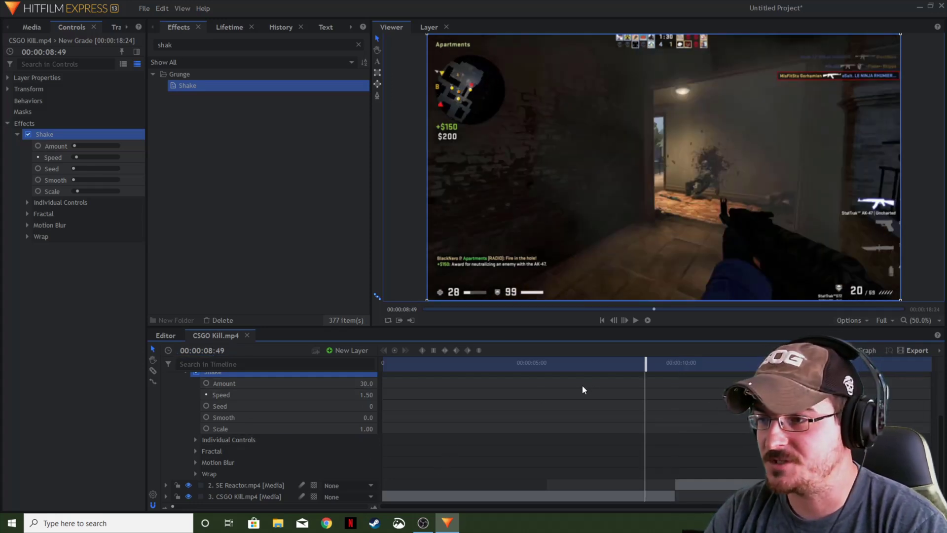
pyautogui.click(205, 383)
pyautogui.press('Return')
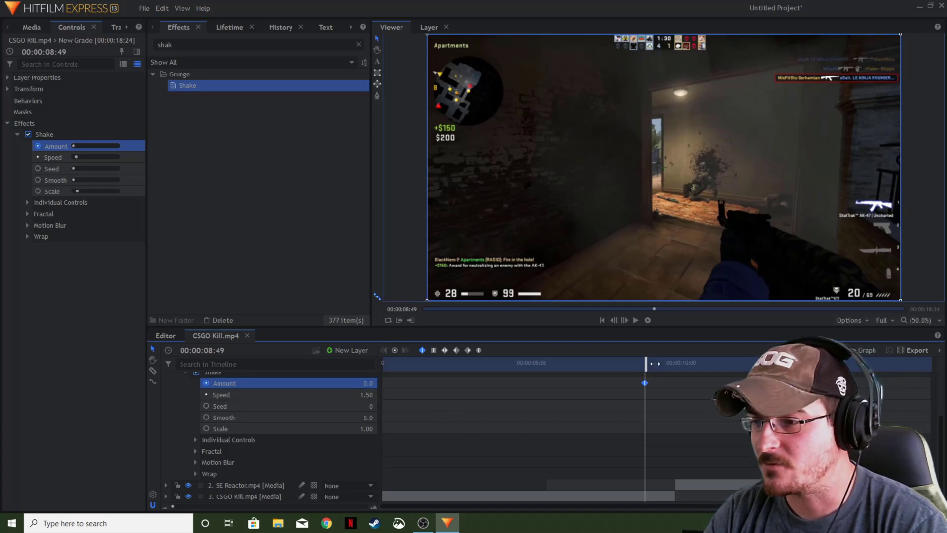
pyautogui.moveTo(646, 363); pyautogui.dragTo(676, 364)
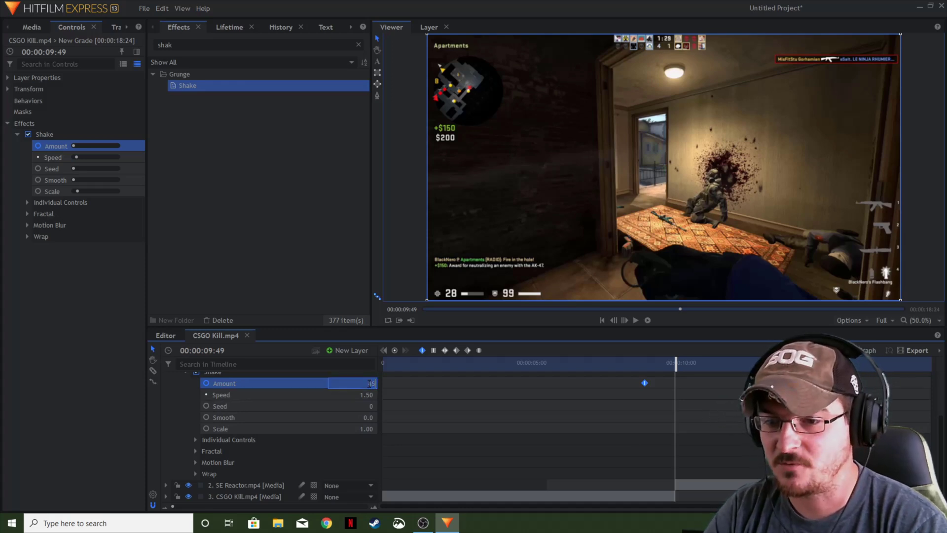
pyautogui.press('Return')
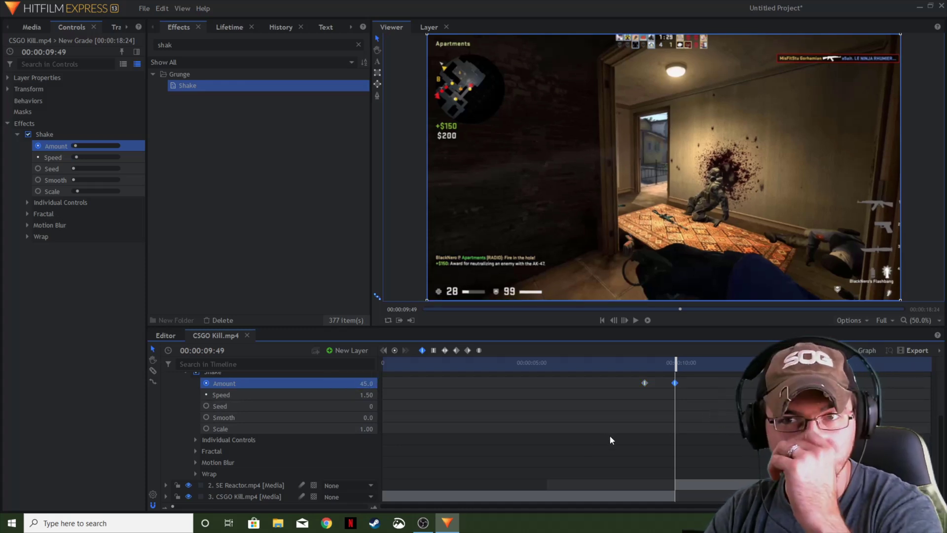
# Step: Preview the animated shake from about 00:00:04:12 through the cut to the SE Reactor clip
pyautogui.moveTo(675, 364); pyautogui.dragTo(512, 369)
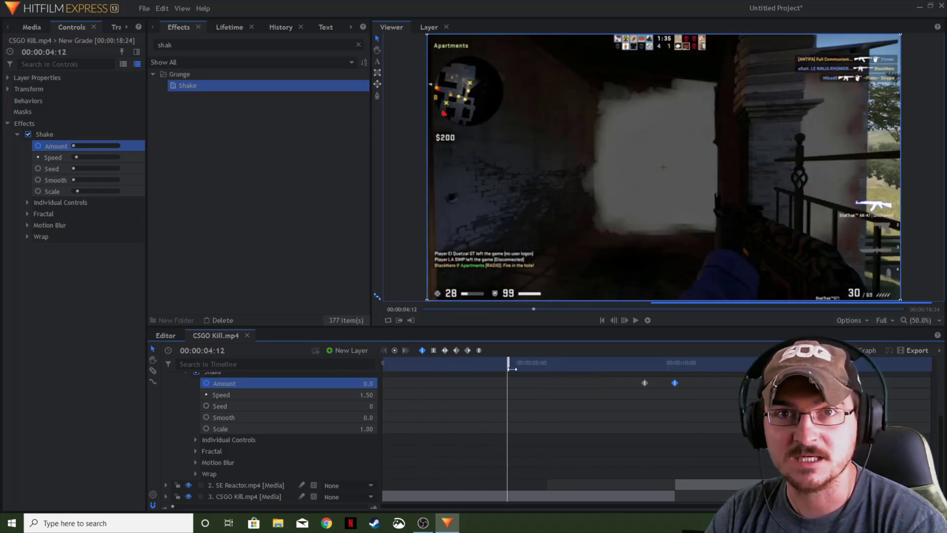
pyautogui.click(636, 320)
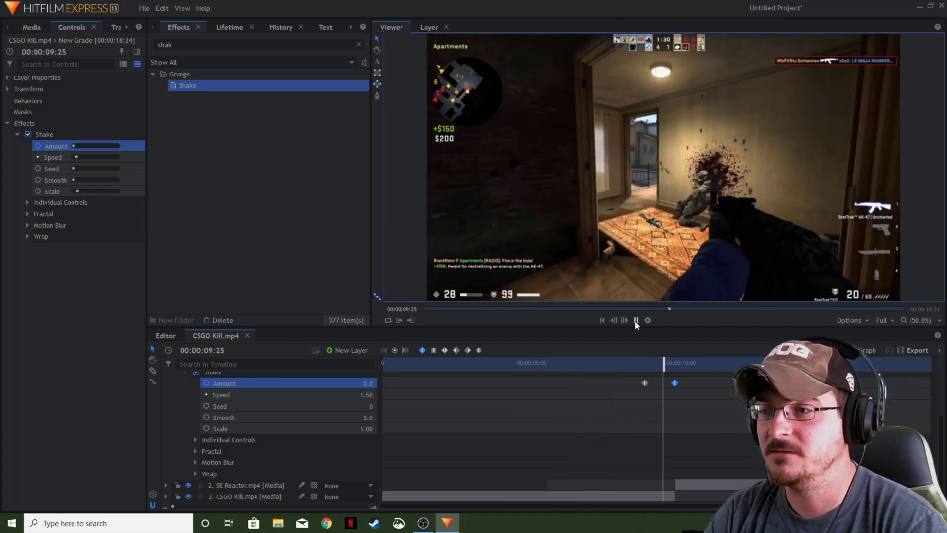
pyautogui.click(635, 321)
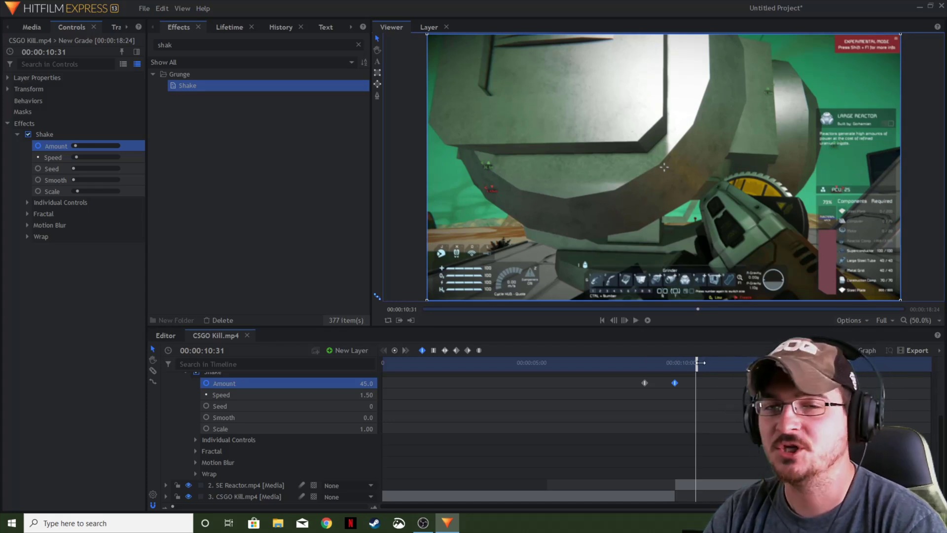
# Step: Keyframe the Shake scale at 1.00 at 00:00:08:47 and at 1.50 at the cut, 00:00:09:48
pyautogui.moveTo(700, 364); pyautogui.dragTo(644, 364)
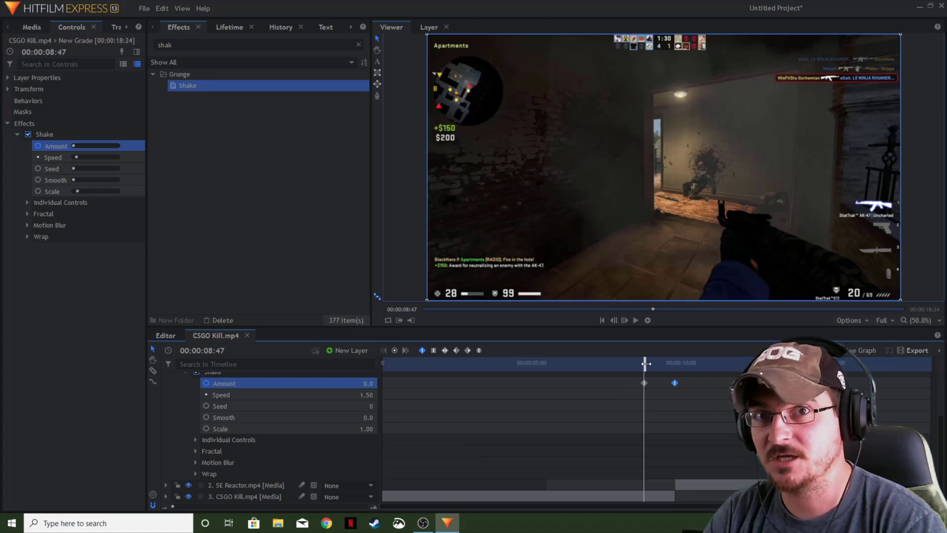
pyautogui.click(206, 417)
pyautogui.click(207, 417)
pyautogui.click(206, 428)
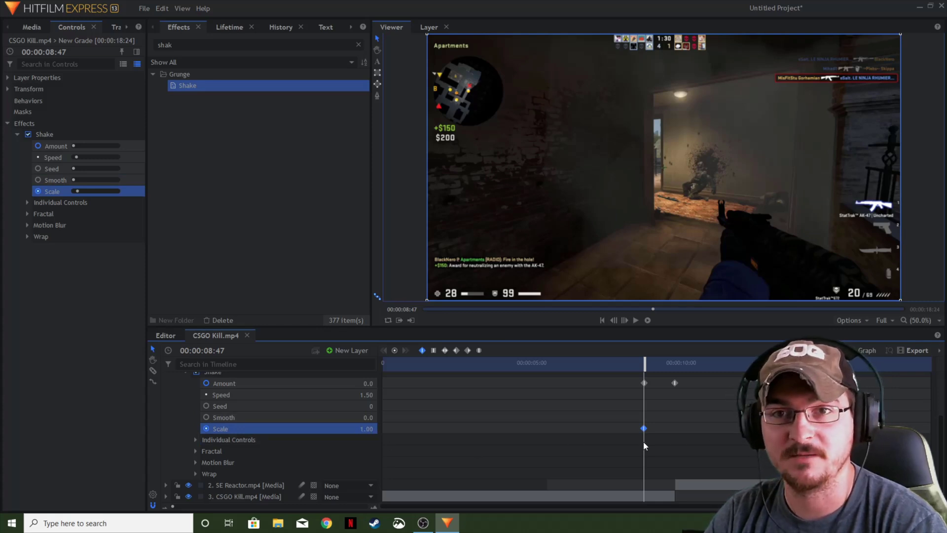
pyautogui.moveTo(646, 362); pyautogui.dragTo(676, 366)
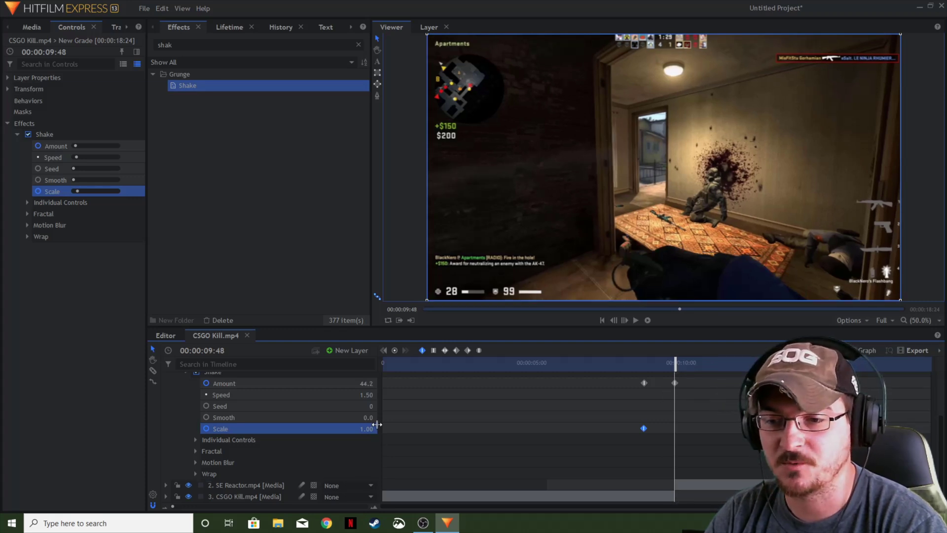
pyautogui.moveTo(367, 429); pyautogui.dragTo(391, 429)
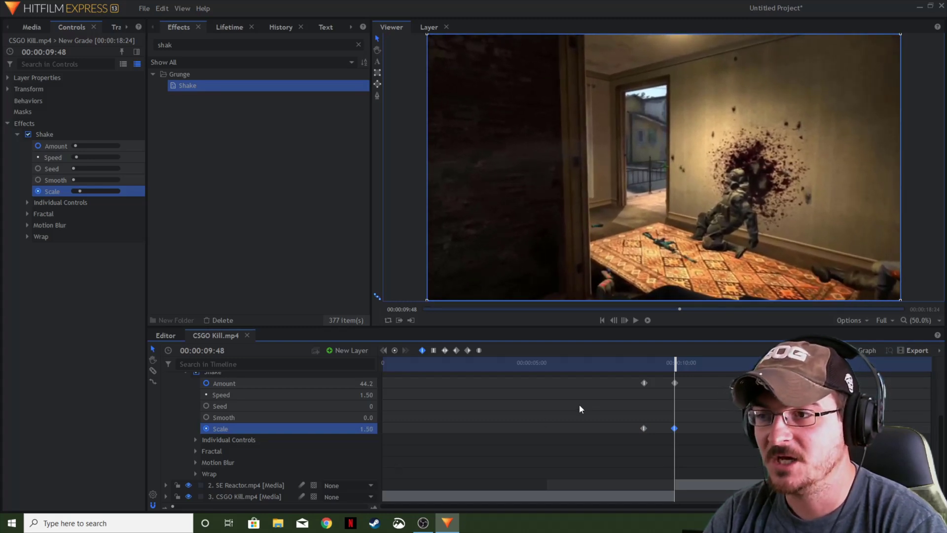
# Step: Preview the shake with the animated scale from just before its first keyframe through the cut
pyautogui.moveTo(674, 363); pyautogui.dragTo(627, 366)
pyautogui.click(636, 321)
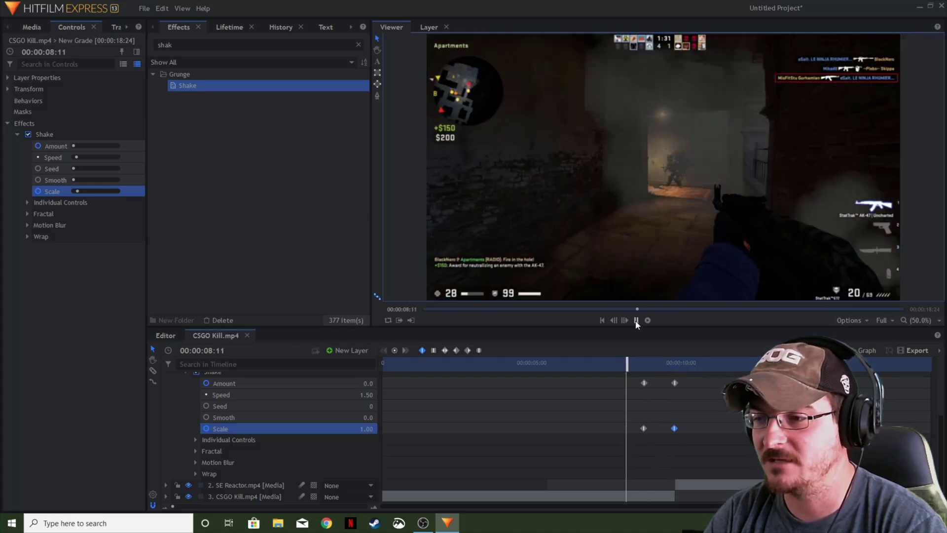
pyautogui.click(636, 321)
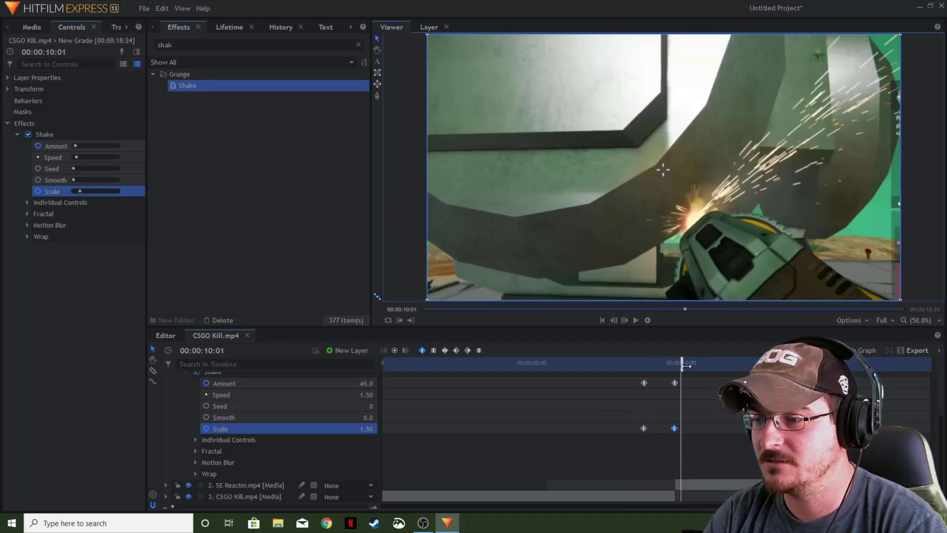
# Step: Set the Shake effect's Seed to 10 and its Smooth value to 10.0, without keyframing either
pyautogui.moveTo(681, 364)
pyautogui.mouseDown()
pyautogui.moveTo(643, 366)
pyautogui.moveTo(679, 373)
pyautogui.mouseUp()
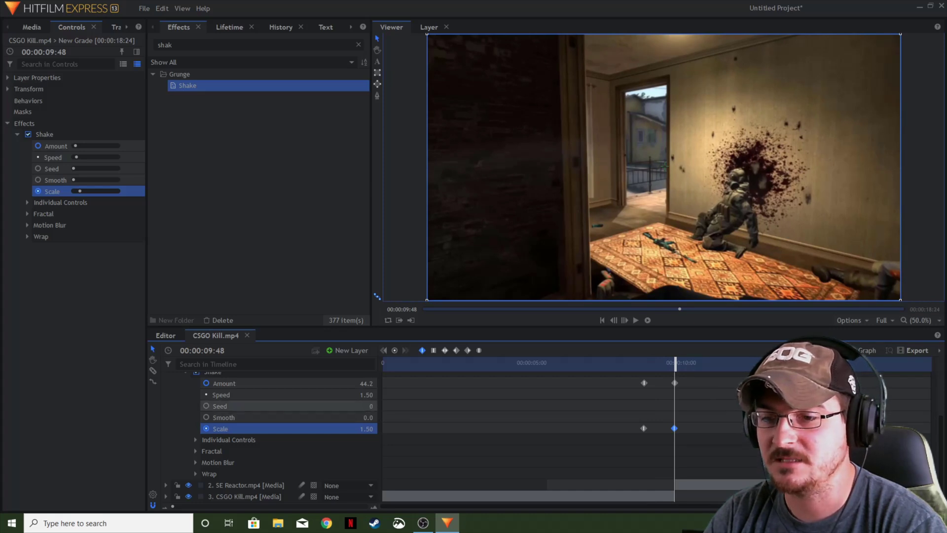
pyautogui.moveTo(369, 406); pyautogui.dragTo(386, 406)
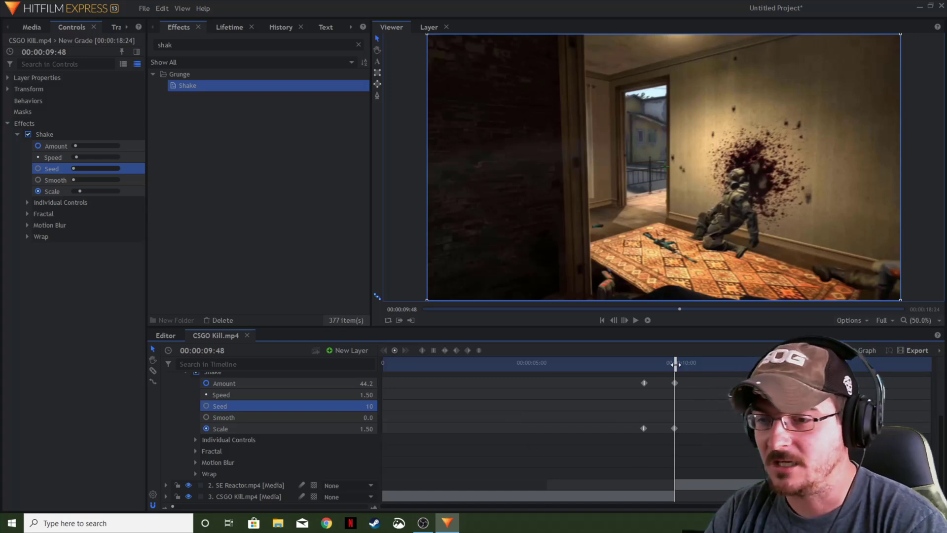
pyautogui.moveTo(675, 363); pyautogui.dragTo(645, 364)
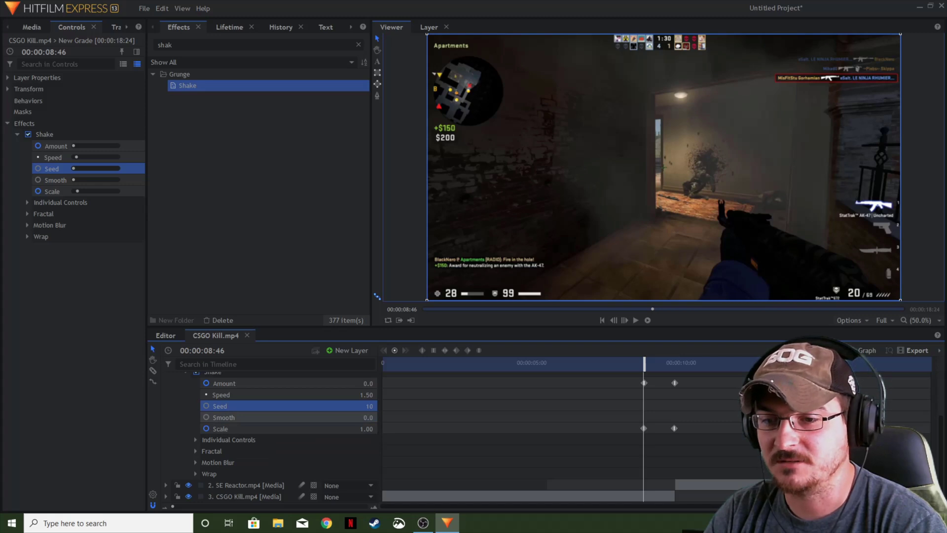
pyautogui.moveTo(368, 417); pyautogui.dragTo(682, 392)
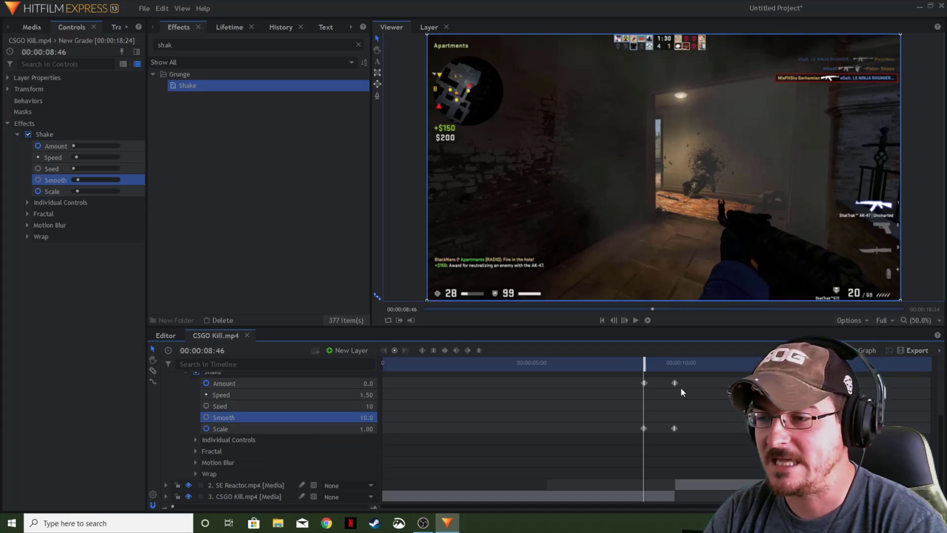
# Step: Keyframe the Shake amount at 0 and the scale at 1 at 00:00:10:49, one second after the cut
pyautogui.moveTo(644, 366)
pyautogui.mouseDown()
pyautogui.moveTo(669, 367)
pyautogui.moveTo(644, 368)
pyautogui.mouseUp()
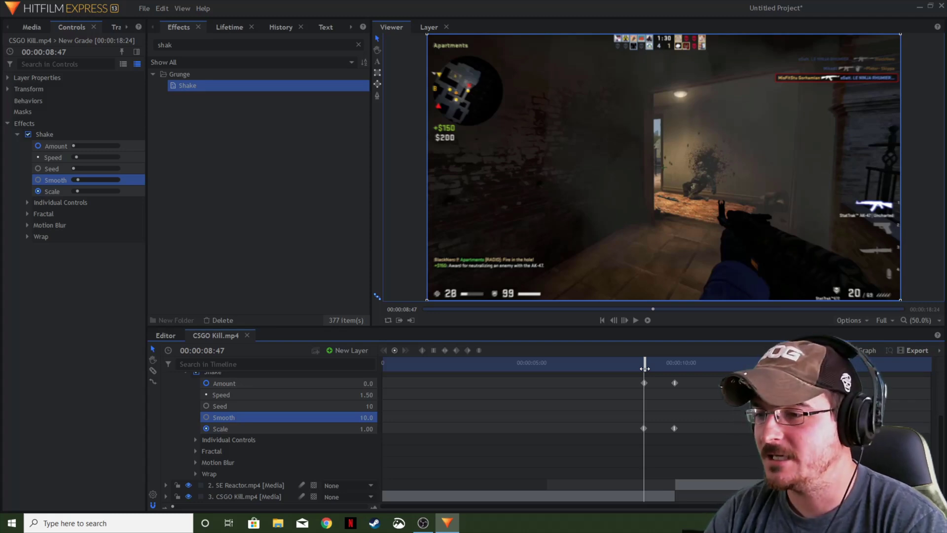
pyautogui.moveTo(645, 361); pyautogui.dragTo(673, 364)
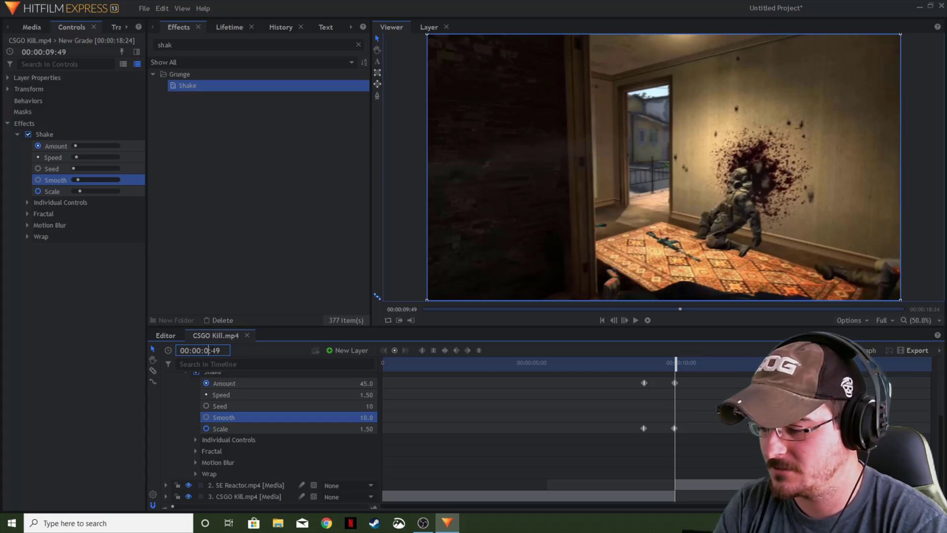
pyautogui.write('1049')
pyautogui.press('Return')
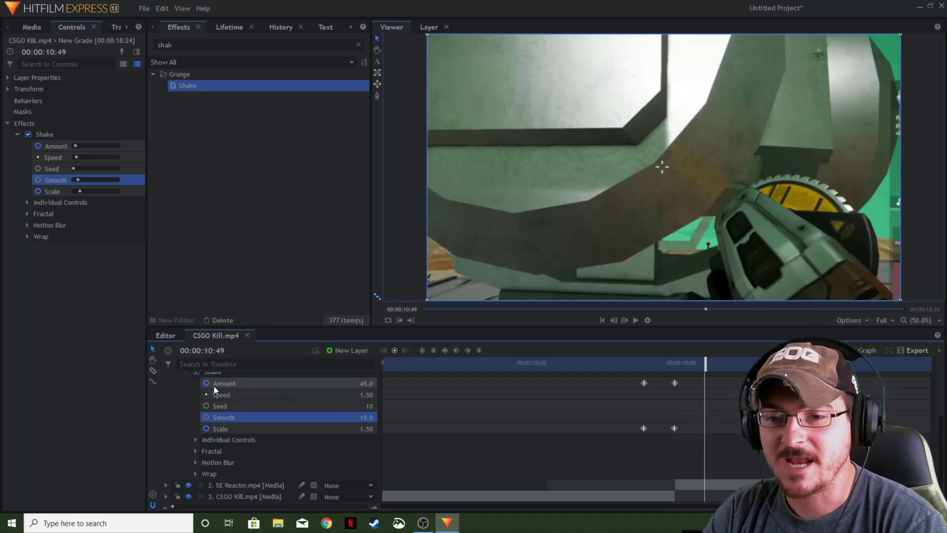
pyautogui.click(368, 383)
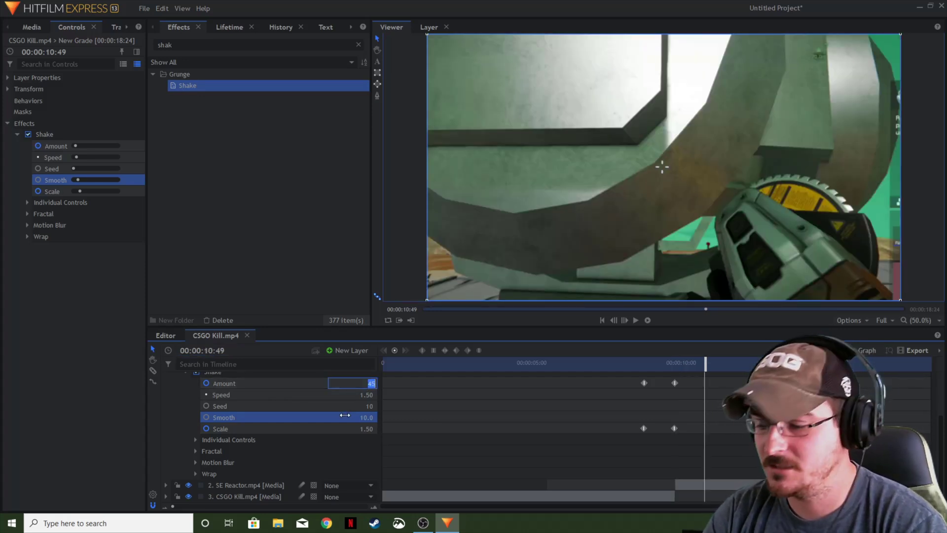
pyautogui.write('0')
pyautogui.press('Return')
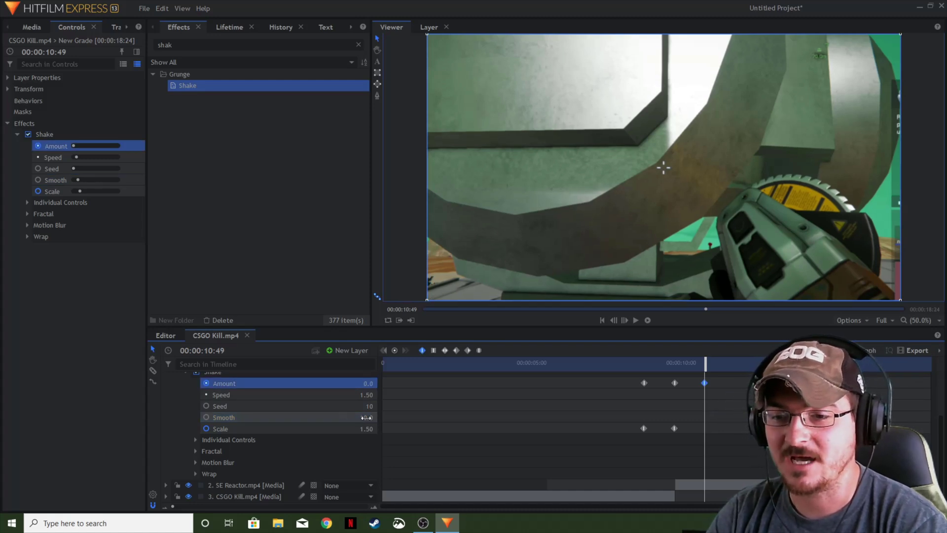
pyautogui.click(367, 429)
pyautogui.write('1')
pyautogui.press('Return')
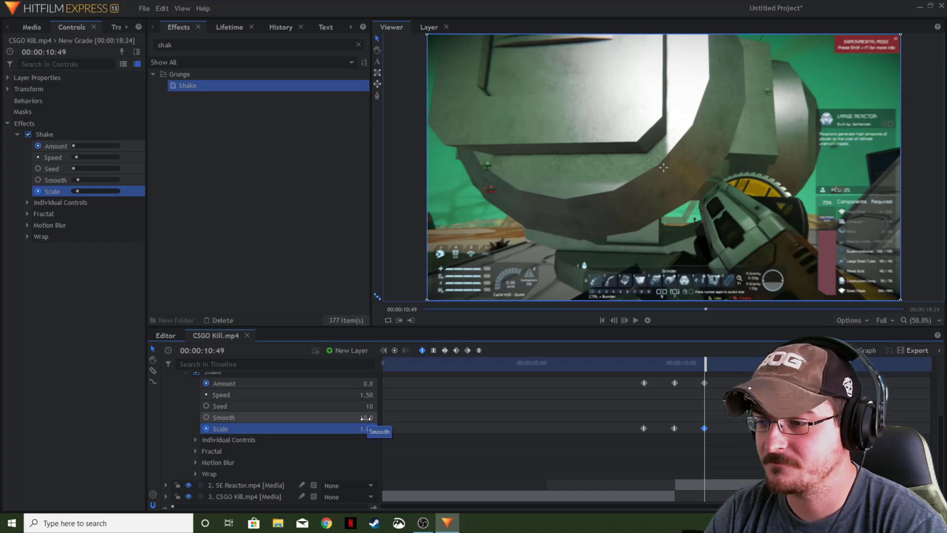
# Step: Show the Shake scale's value graph, smooth its keyframes and bend the curve into a sharp peak at the cut
pyautogui.moveTo(709, 368); pyautogui.dragTo(647, 365)
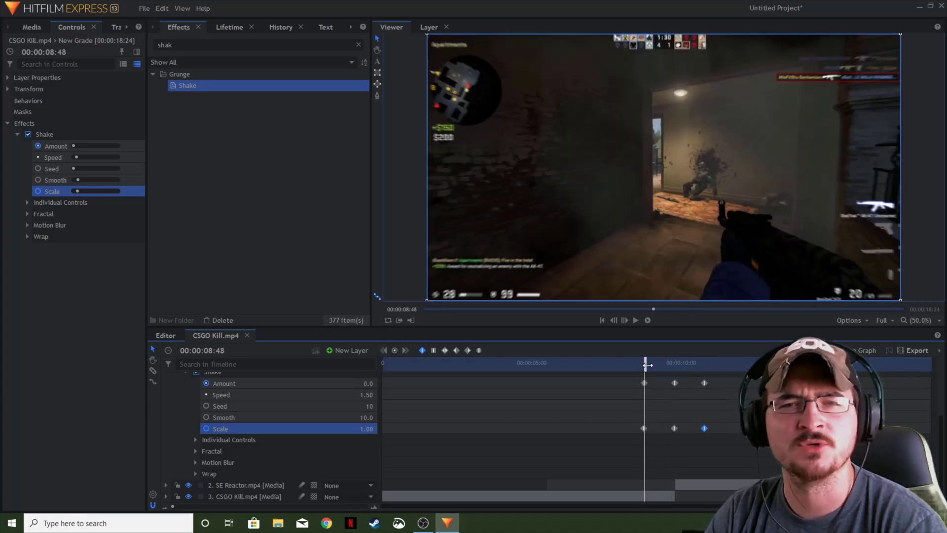
pyautogui.moveTo(648, 365); pyautogui.dragTo(646, 365)
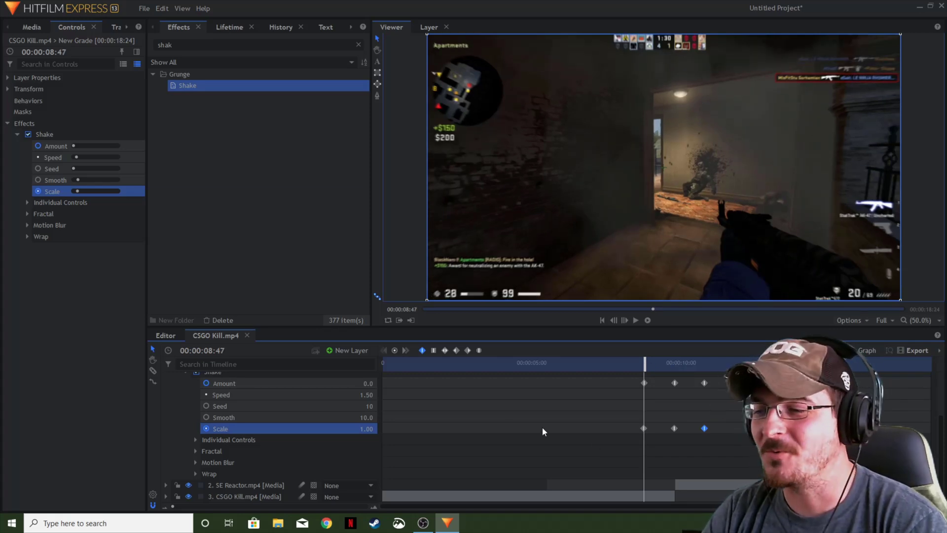
pyautogui.click(871, 351)
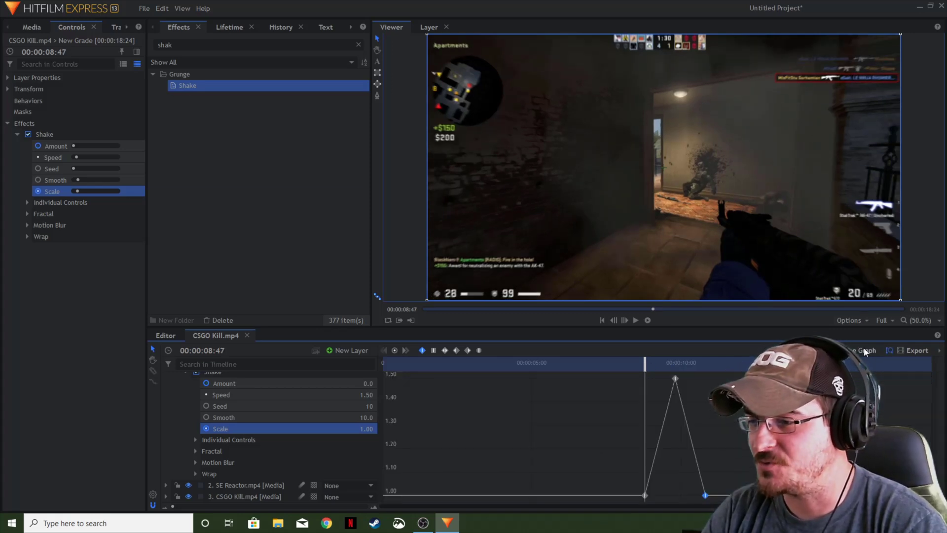
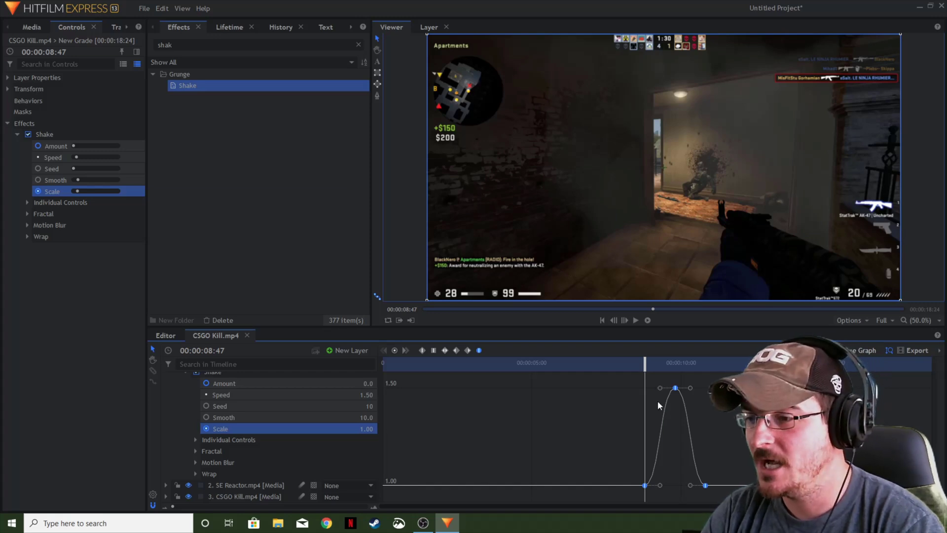
pyautogui.moveTo(667, 412); pyautogui.dragTo(676, 434)
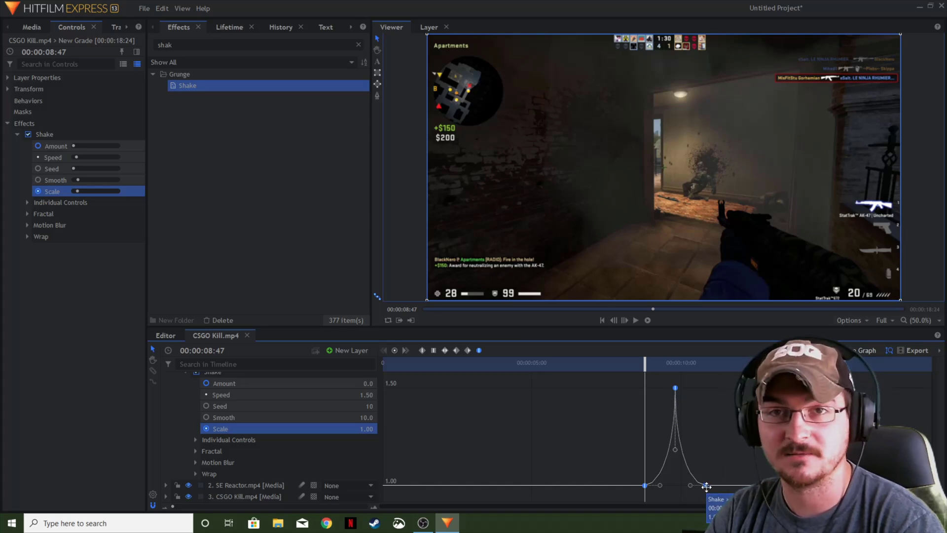
# Step: Preview the eased shake and zoom from about 00:00:08:08 through the cut to about 00:00:11:00
pyautogui.moveTo(646, 362); pyautogui.dragTo(630, 360)
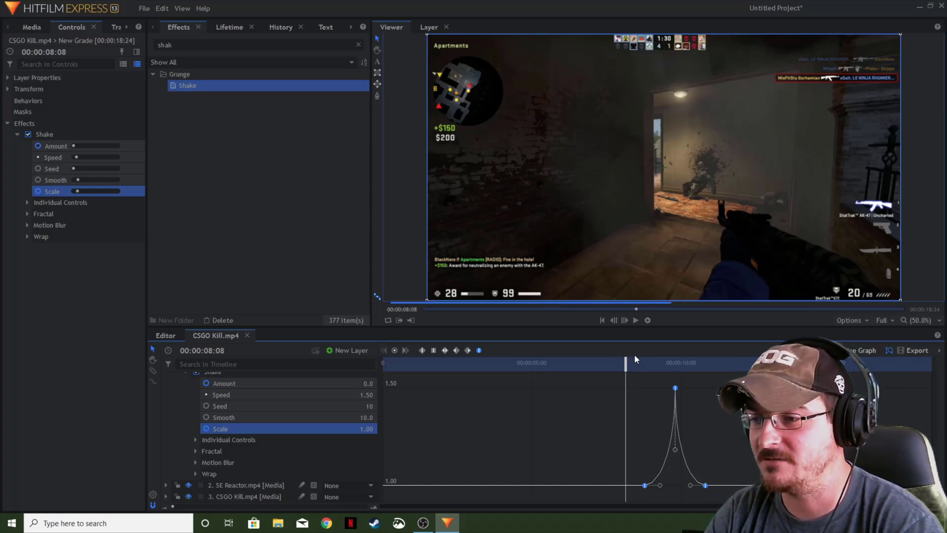
pyautogui.click(636, 321)
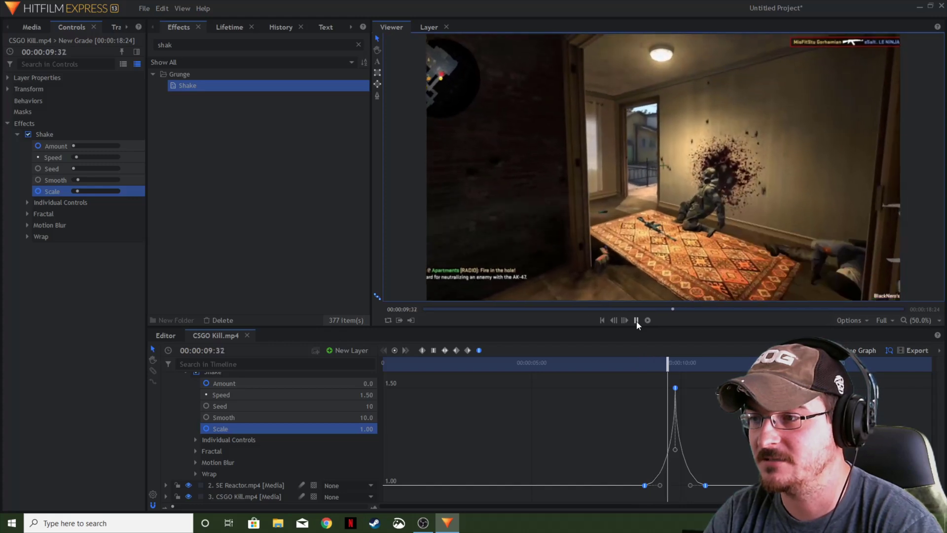
pyautogui.click(637, 321)
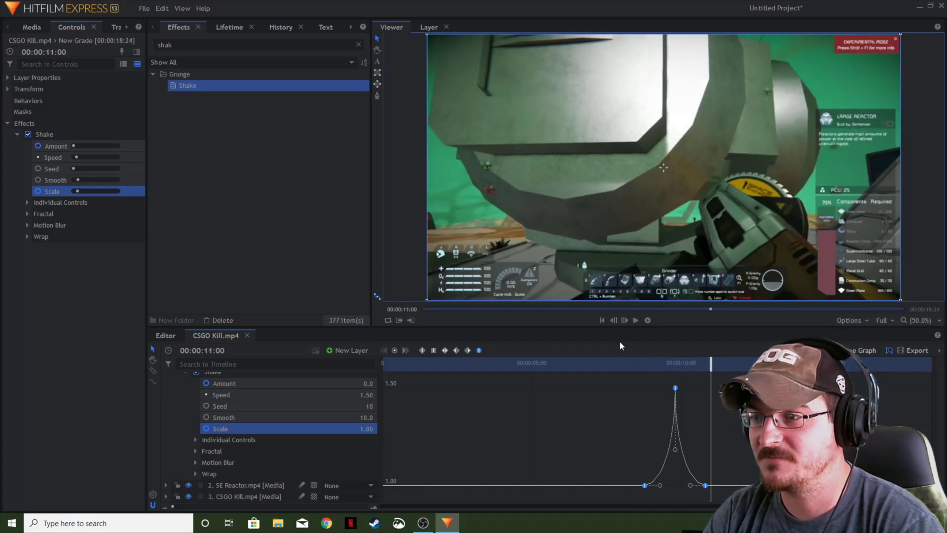
# Step: Lower the Shake scale keyframe at the cut, 00:00:09:48, to about 1.25, and move back before the first keyframe
pyautogui.moveTo(711, 363); pyautogui.dragTo(676, 366)
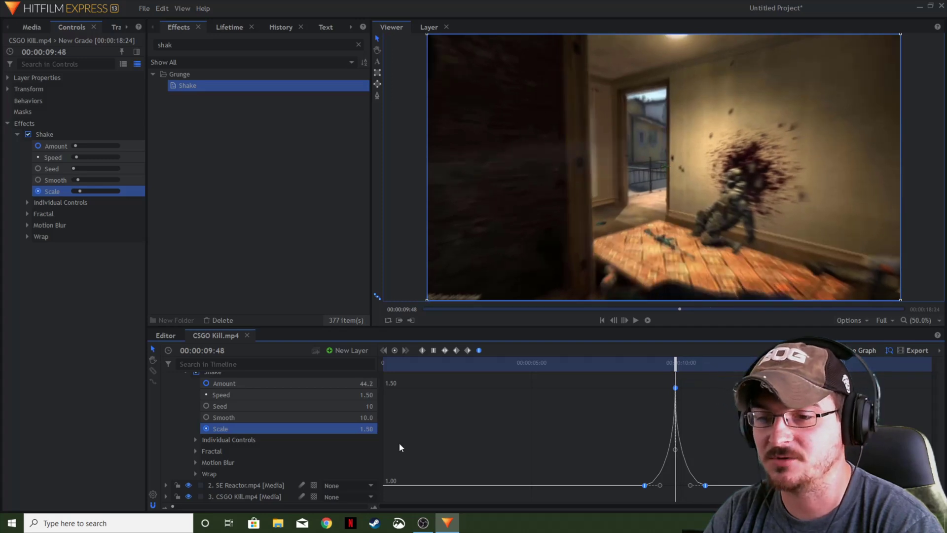
pyautogui.moveTo(368, 429); pyautogui.dragTo(366, 430)
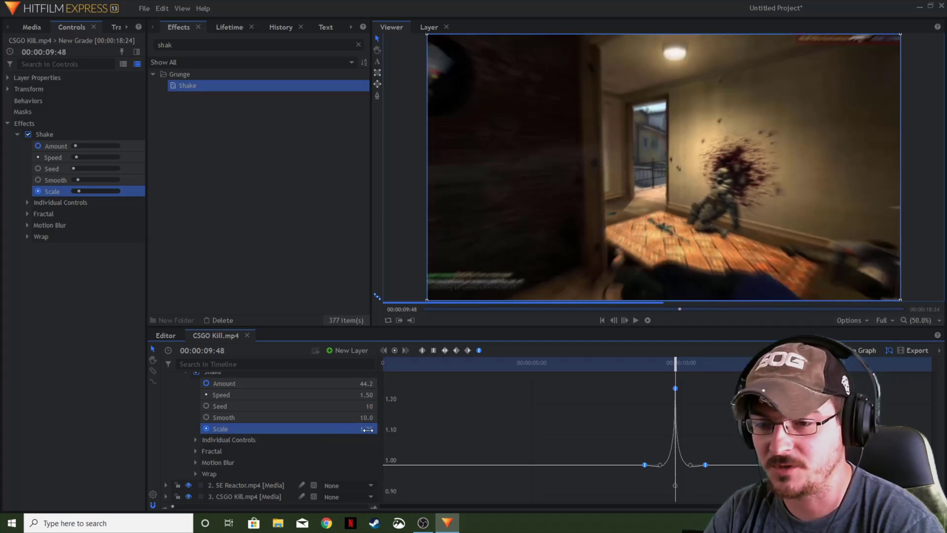
pyautogui.moveTo(675, 363); pyautogui.dragTo(641, 373)
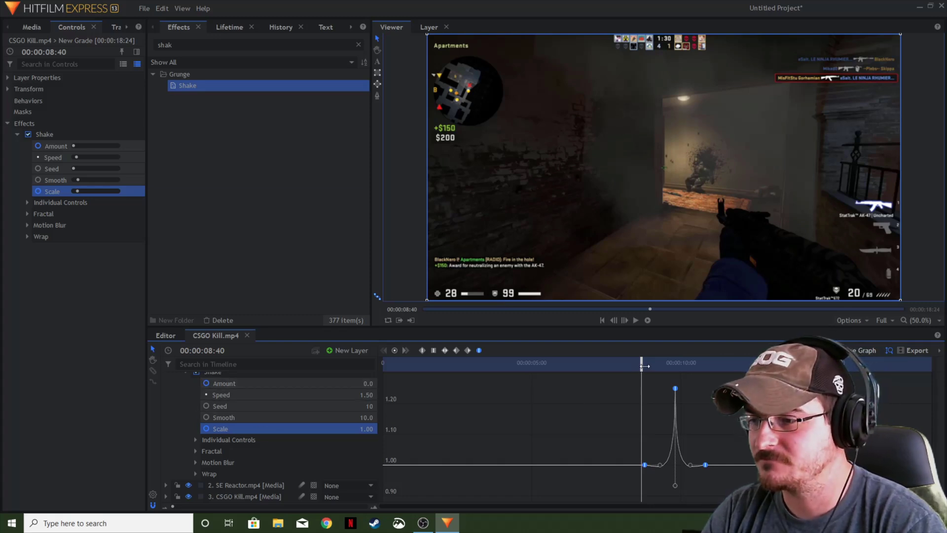
pyautogui.moveTo(643, 366)
pyautogui.mouseDown()
pyautogui.moveTo(683, 369)
pyautogui.moveTo(642, 368)
pyautogui.mouseUp()
# Step: Switch to the Compositing workspace to bring back the closed Effects panel
pyautogui.scroll(3, 279, 430)
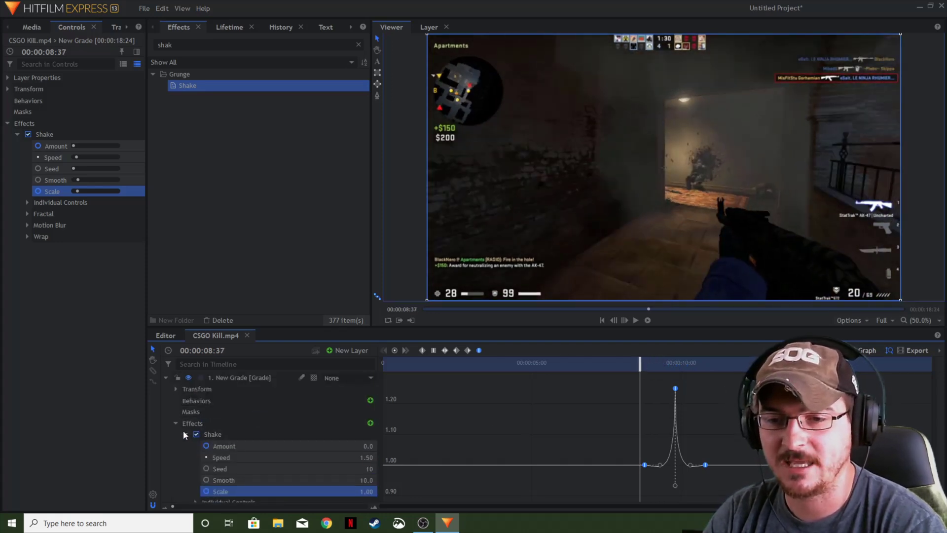
pyautogui.click(198, 27)
pyautogui.click(180, 10)
pyautogui.moveTo(242, 80)
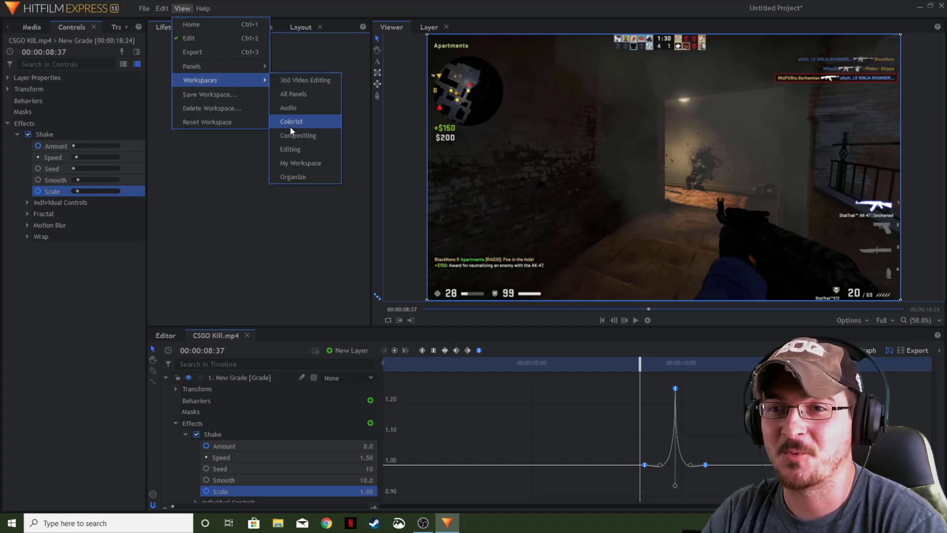
pyautogui.click(294, 134)
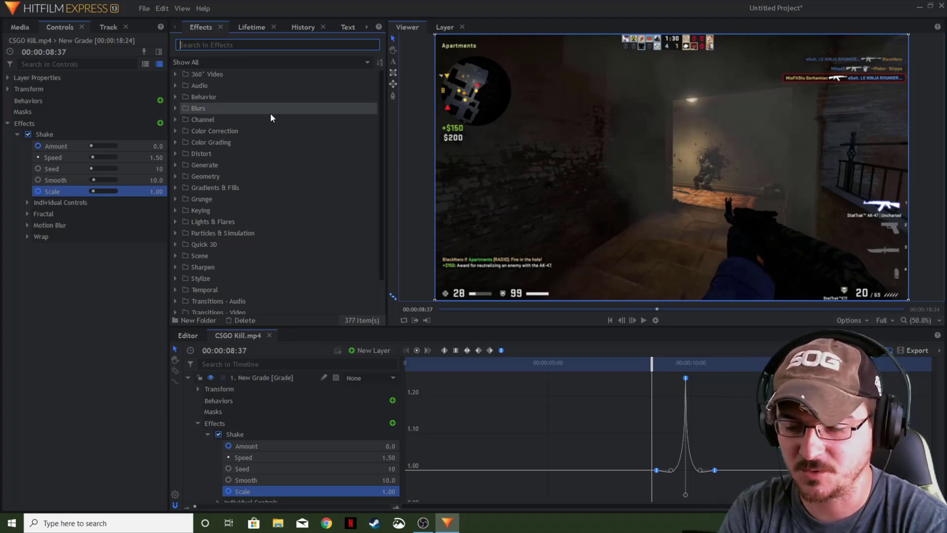
# Step: Search the effects for "blur" and apply the Blur effect to the New Grade layer
pyautogui.write('blur')
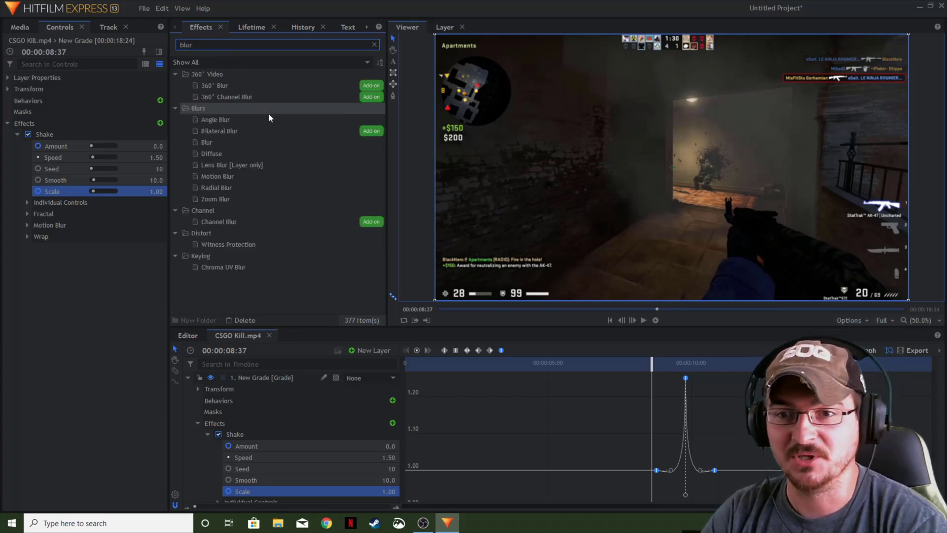
pyautogui.click(212, 142)
pyautogui.moveTo(273, 389); pyautogui.dragTo(276, 395)
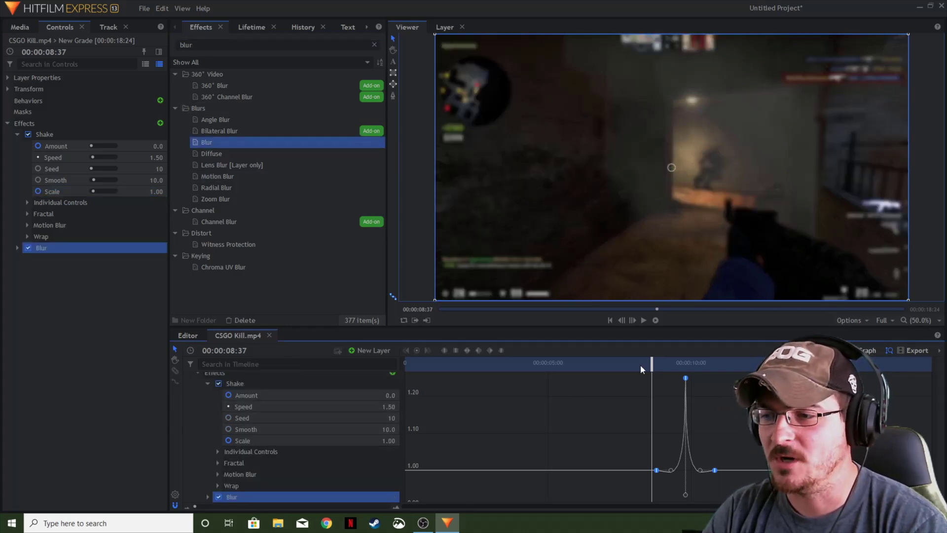
# Step: Move to the first Shake keyframe at 00:00:08:47 and apply the Medium preset to the New Grade layer's Blur effect
pyautogui.moveTo(651, 363); pyautogui.dragTo(656, 363)
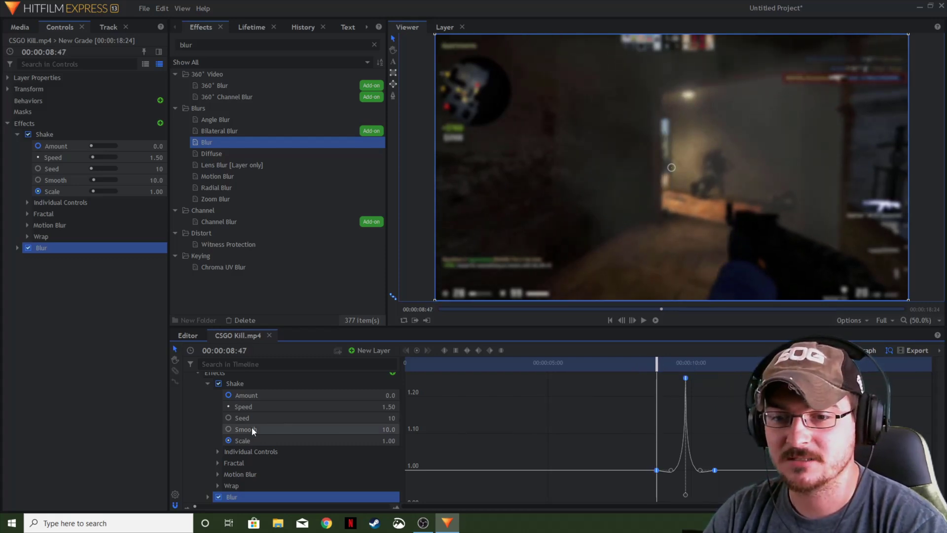
pyautogui.click(208, 384)
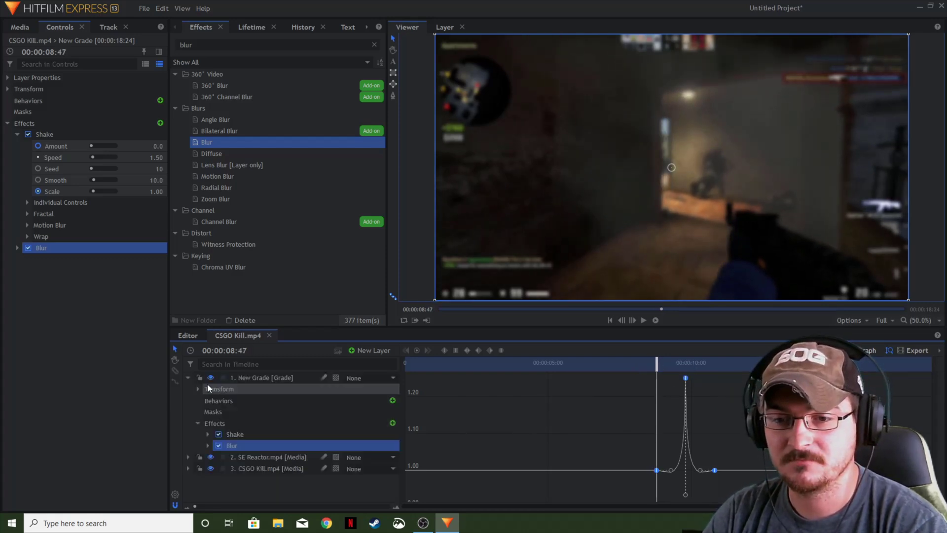
pyautogui.click(207, 435)
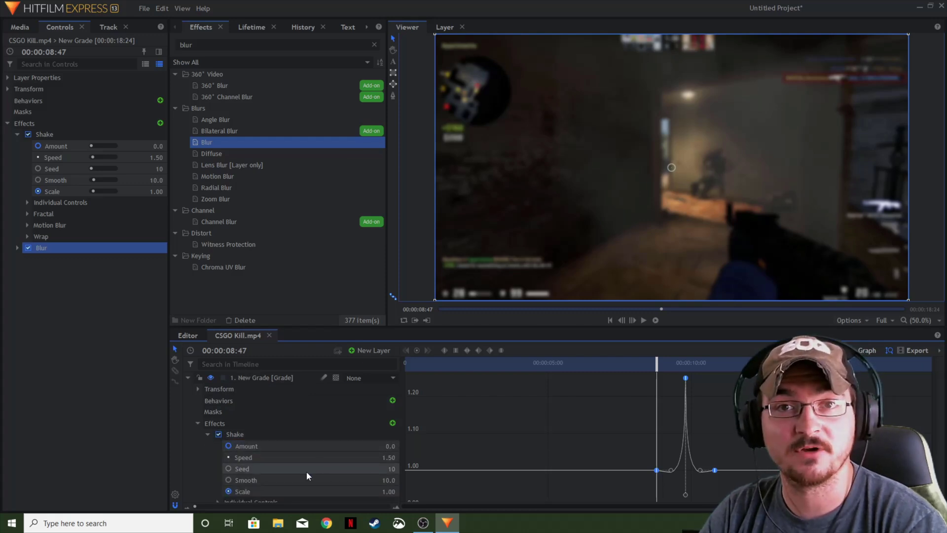
pyautogui.scroll(-2, 345, 471)
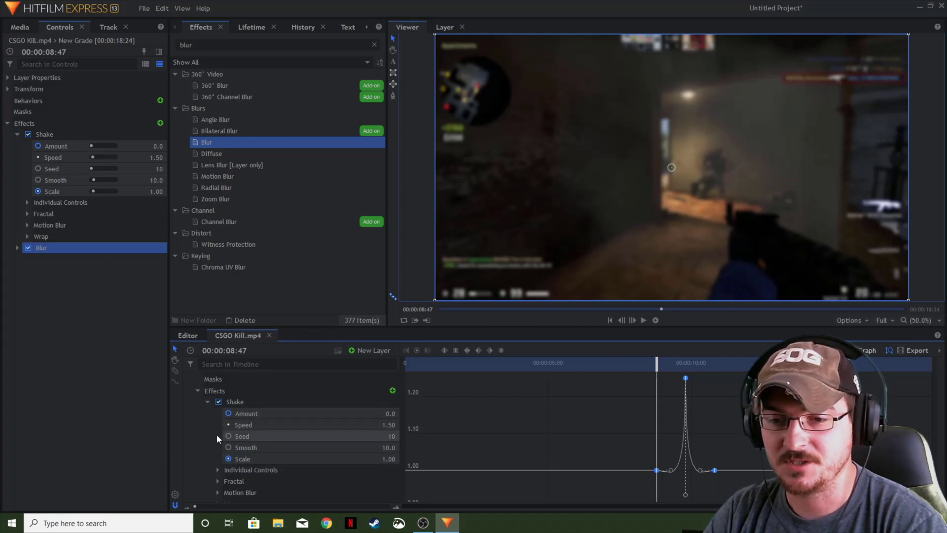
pyautogui.click(208, 402)
pyautogui.click(244, 436)
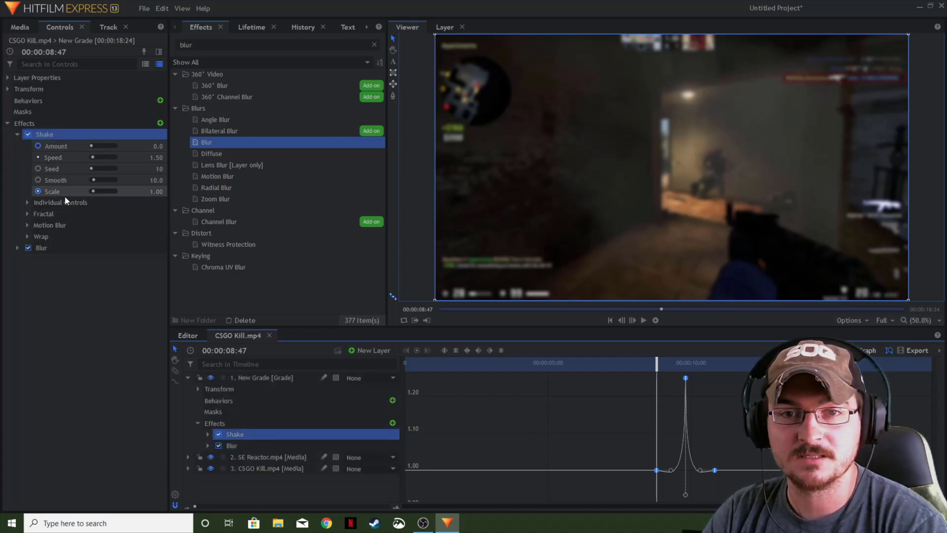
pyautogui.click(47, 247)
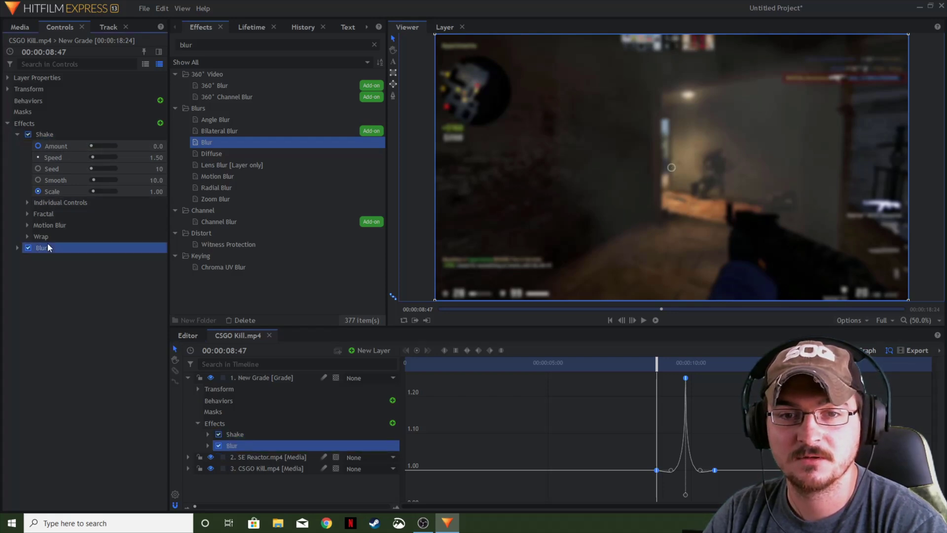
pyautogui.click(17, 249)
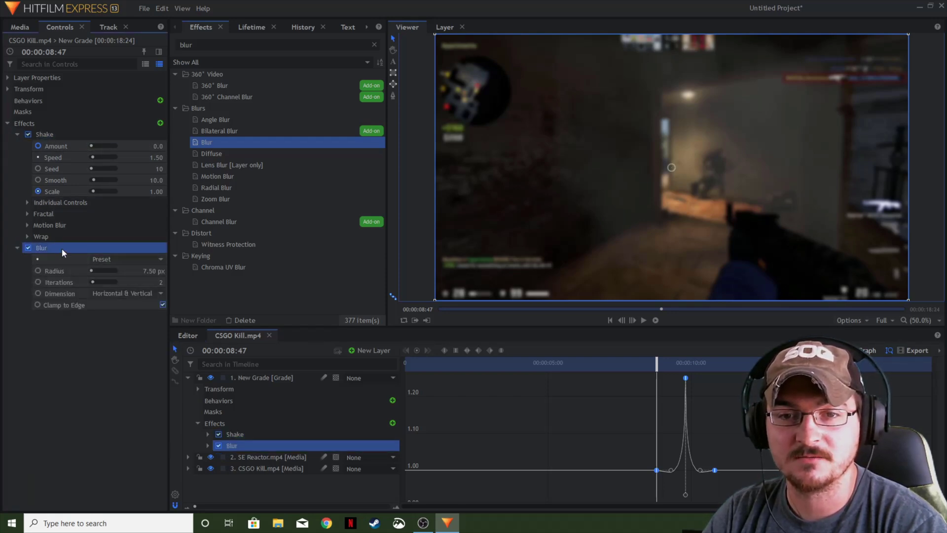
pyautogui.click(115, 259)
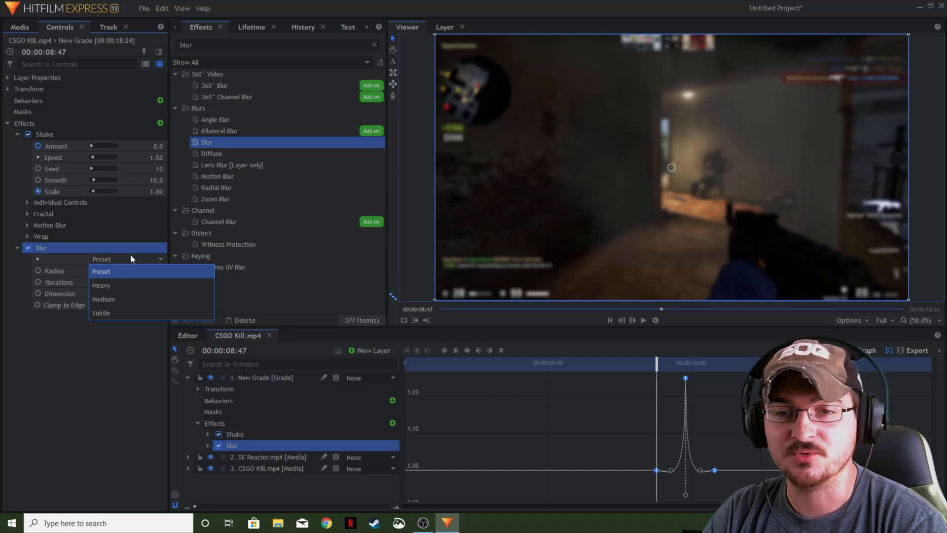
pyautogui.click(110, 299)
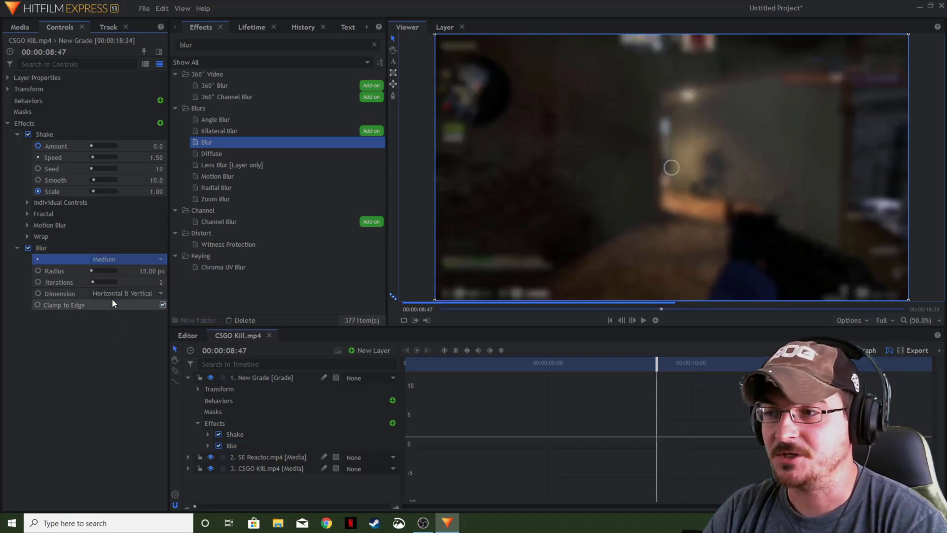
# Step: Enable keyframing for the Blur radius in the timeline and set it to 0 px at 00:00:08:47
pyautogui.click(234, 434)
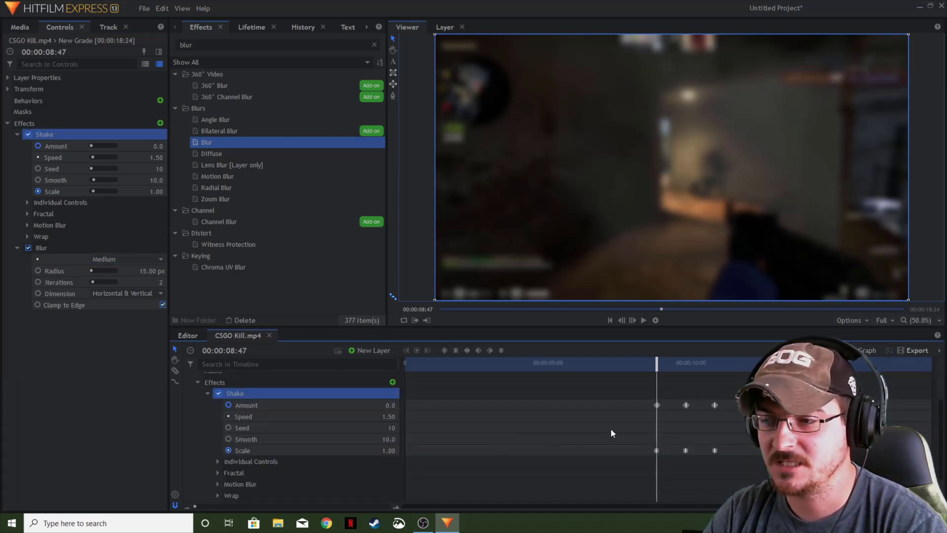
pyautogui.click(205, 395)
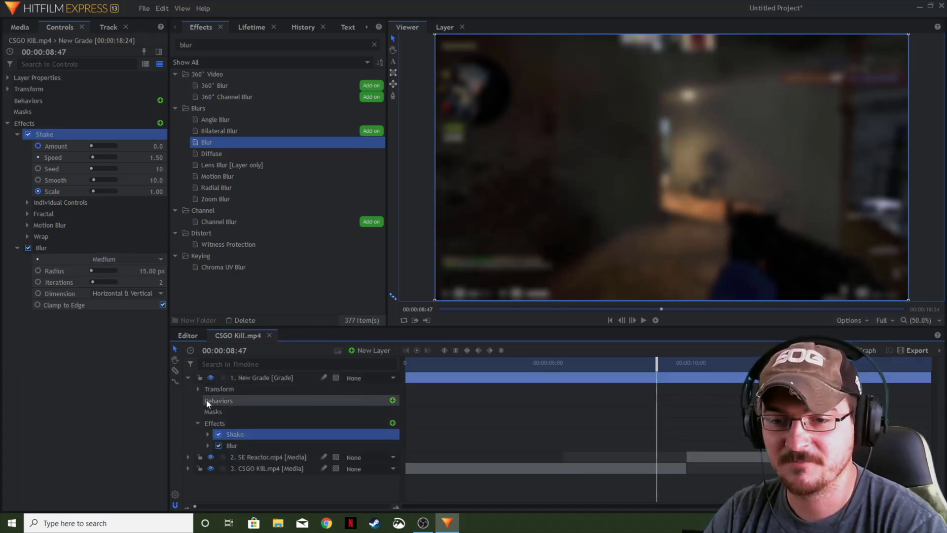
pyautogui.click(208, 434)
pyautogui.scroll(-2, 211, 452)
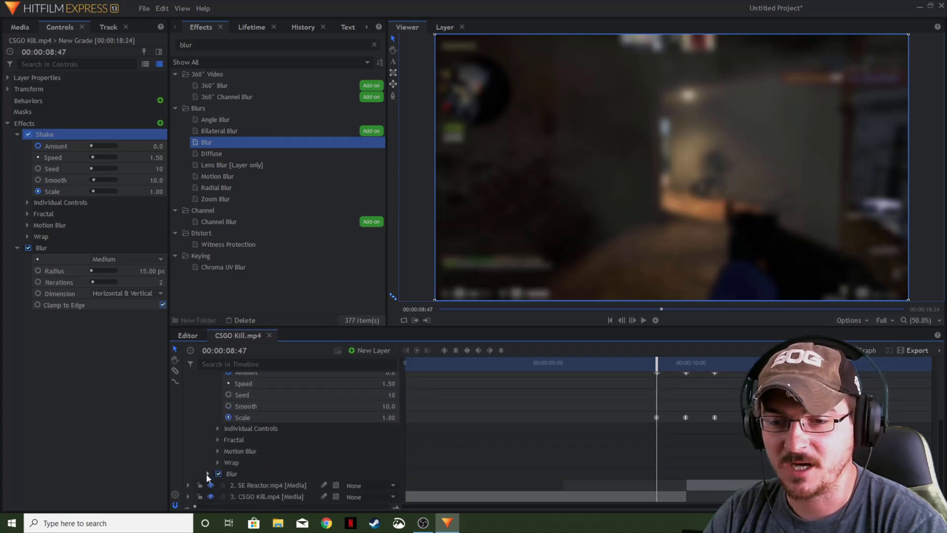
pyautogui.scroll(2, 207, 449)
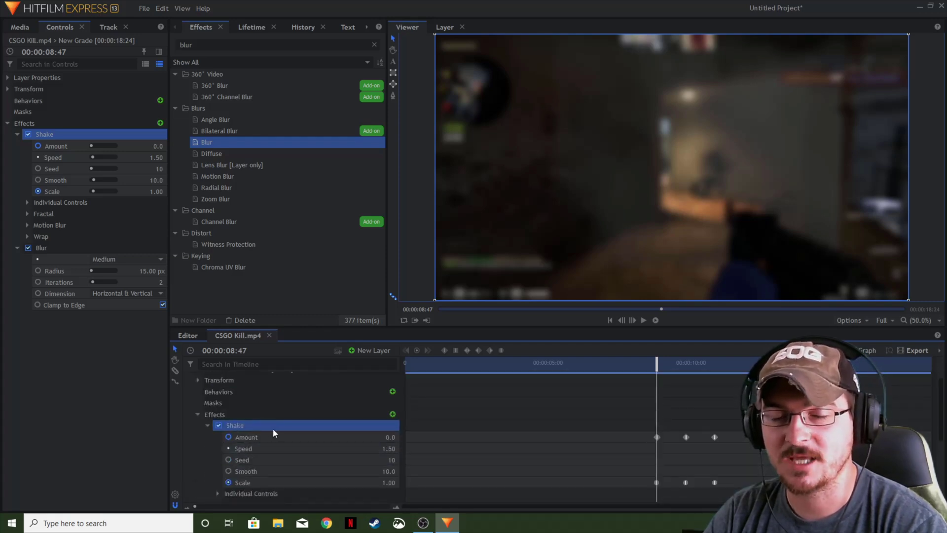
pyautogui.scroll(-2, 274, 432)
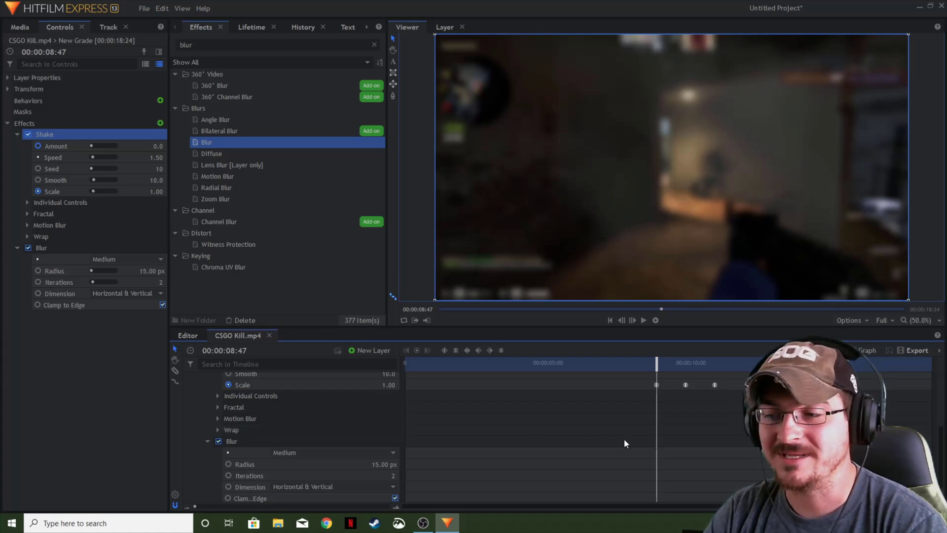
pyautogui.scroll(1, 624, 443)
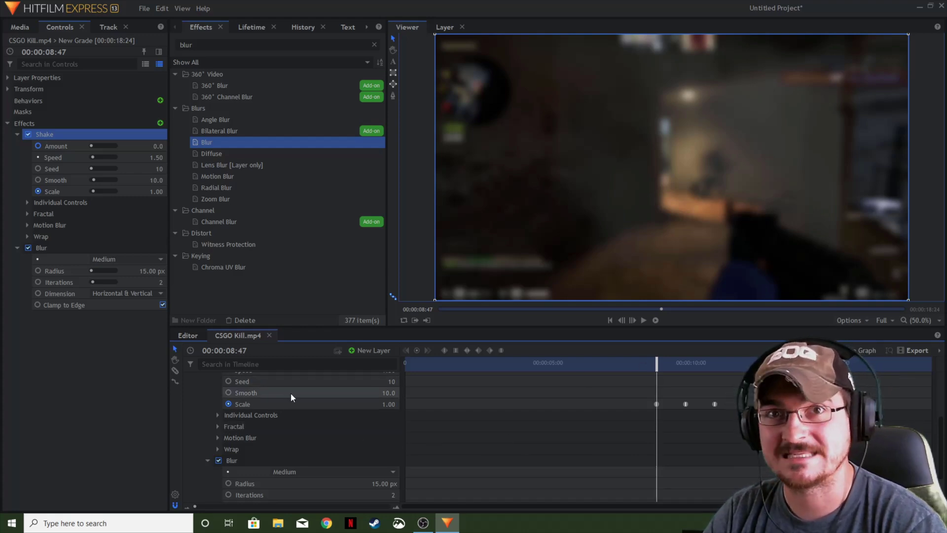
pyautogui.scroll(-2, 350, 439)
pyautogui.moveTo(355, 440); pyautogui.dragTo(386, 440)
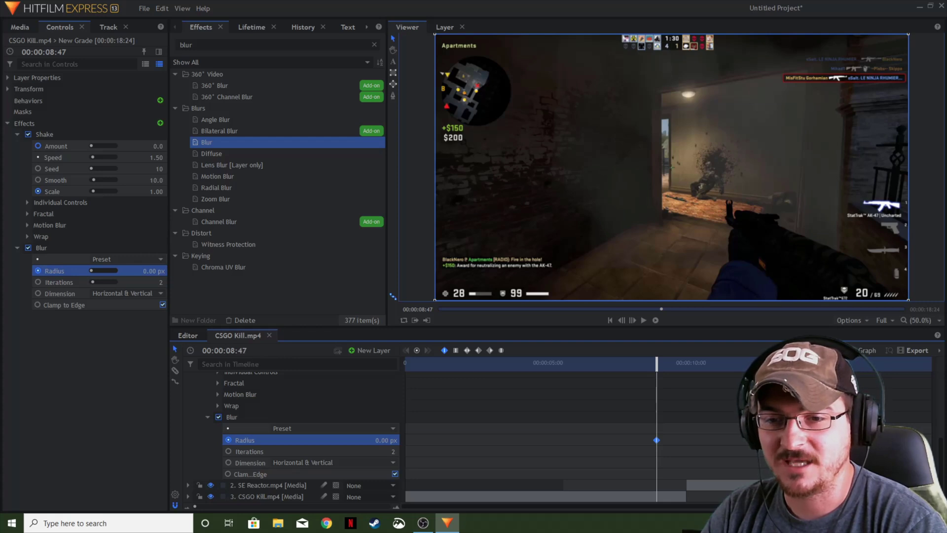
# Step: Keyframe the Blur radius at 15 px at 00:00:09:47 and at 0 px at 00:00:10:47
pyautogui.write('9')
pyautogui.press('Return')
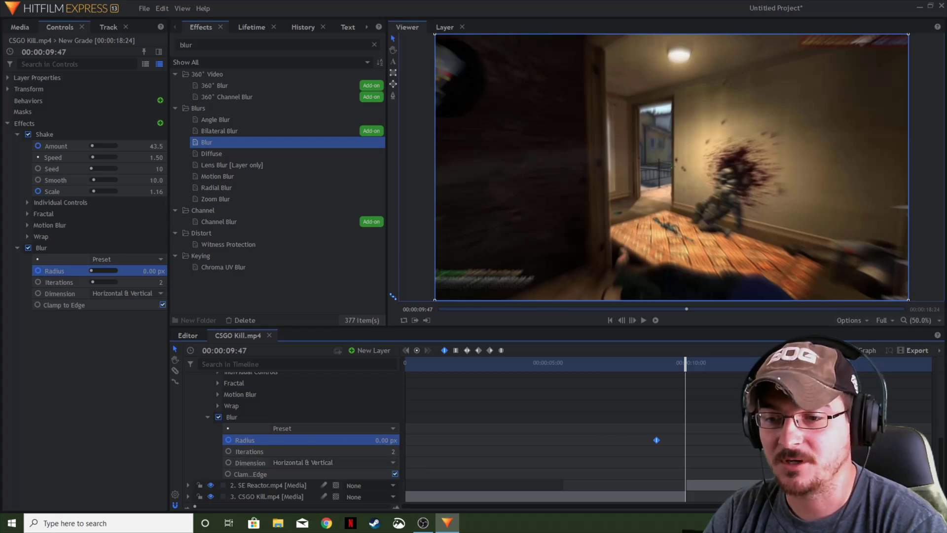
pyautogui.click(385, 440)
pyautogui.write('15')
pyautogui.press('Return')
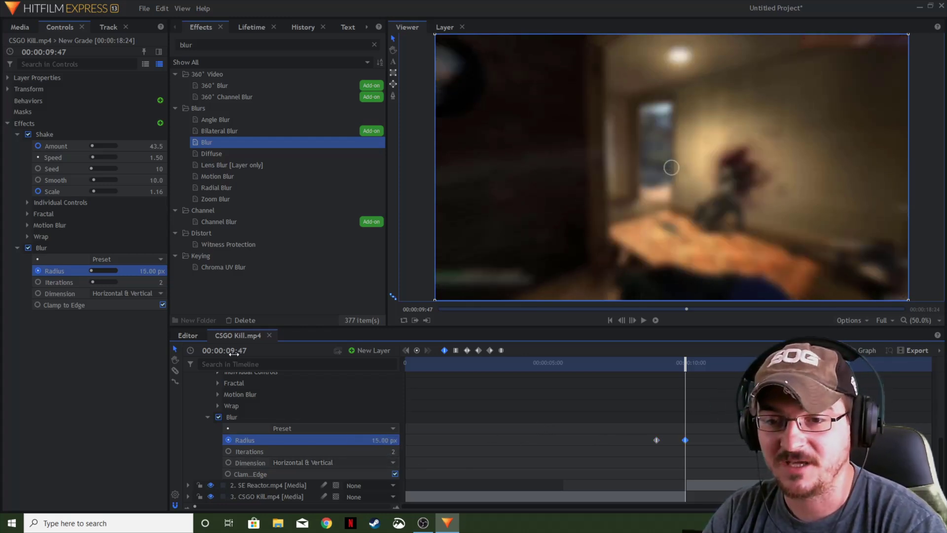
pyautogui.moveTo(233, 352); pyautogui.dragTo(232, 351)
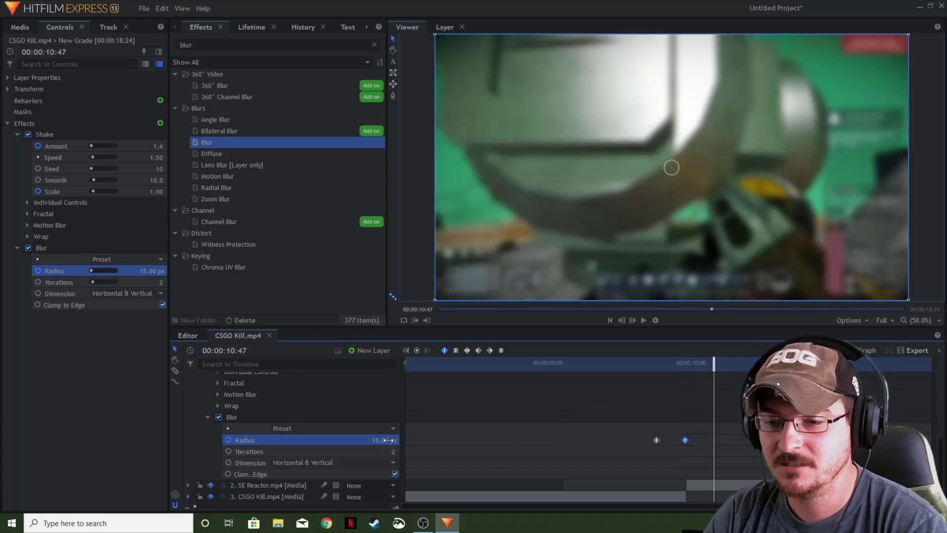
pyautogui.moveTo(389, 440); pyautogui.dragTo(536, 450)
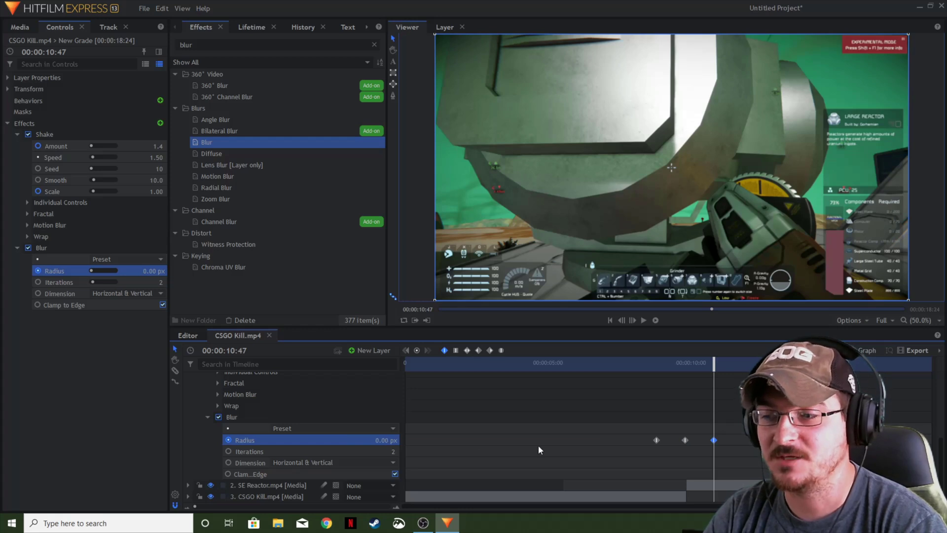
# Step: Convert the three Blur radius keyframes to bezier in the Value Graph and pull both peak handles down to form a sharp spike
pyautogui.click(859, 353)
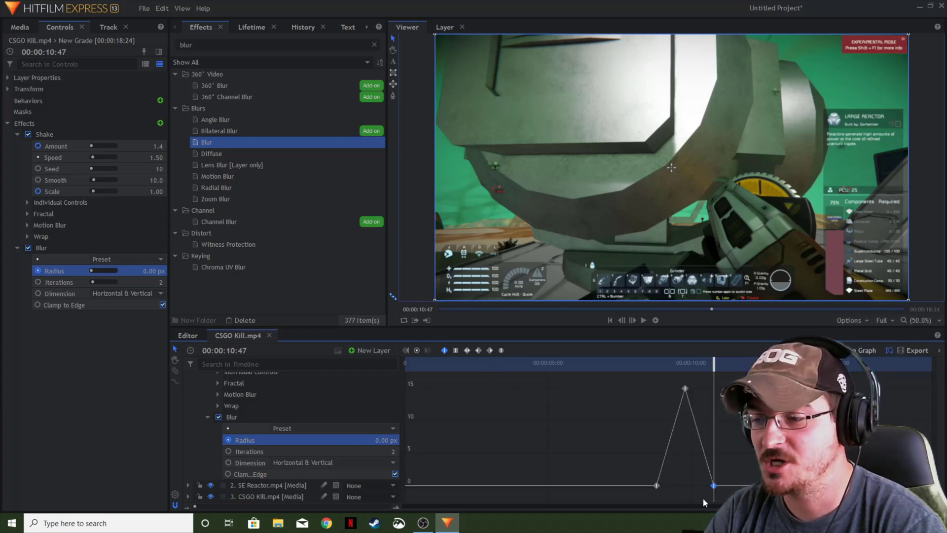
pyautogui.moveTo(652, 381); pyautogui.dragTo(782, 493)
pyautogui.click(502, 350)
pyautogui.moveTo(672, 389); pyautogui.dragTo(685, 453)
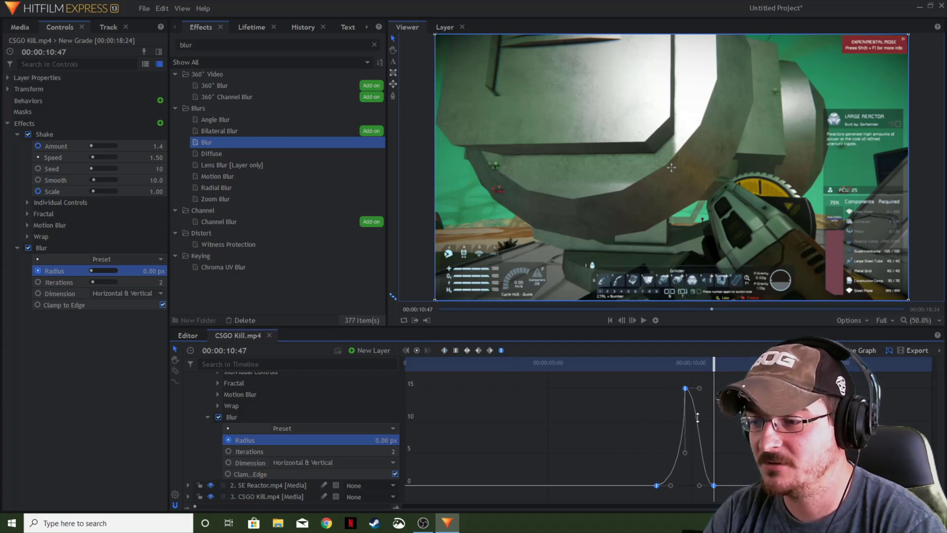
pyautogui.moveTo(699, 389); pyautogui.dragTo(688, 449)
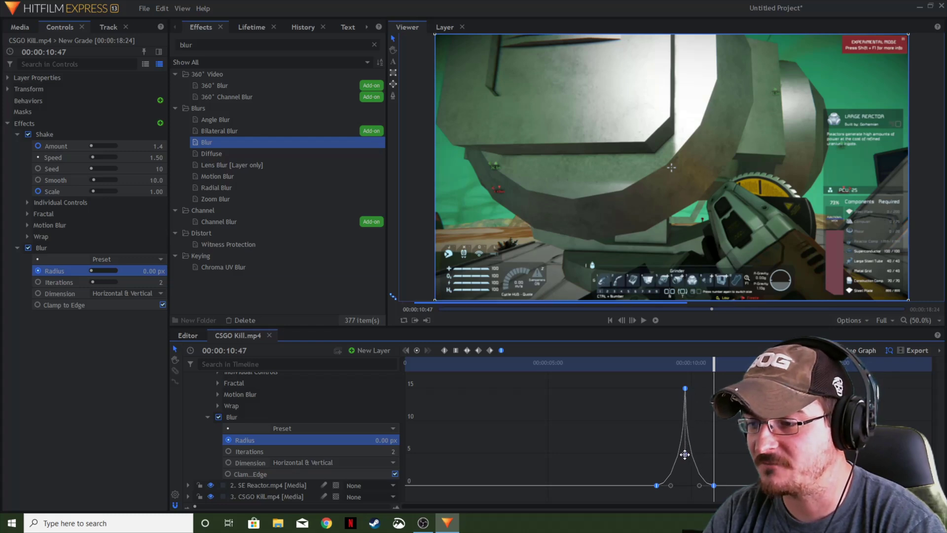
# Step: Leave the Value Graph and collapse the effect properties and the New Grade layer in the timeline
pyautogui.scroll(2, 197, 433)
pyautogui.click(197, 419)
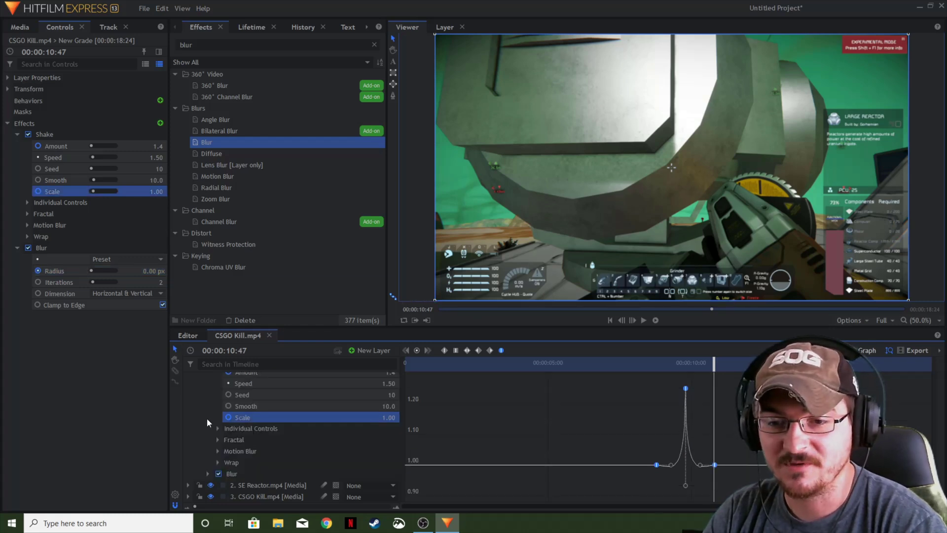
pyautogui.click(858, 350)
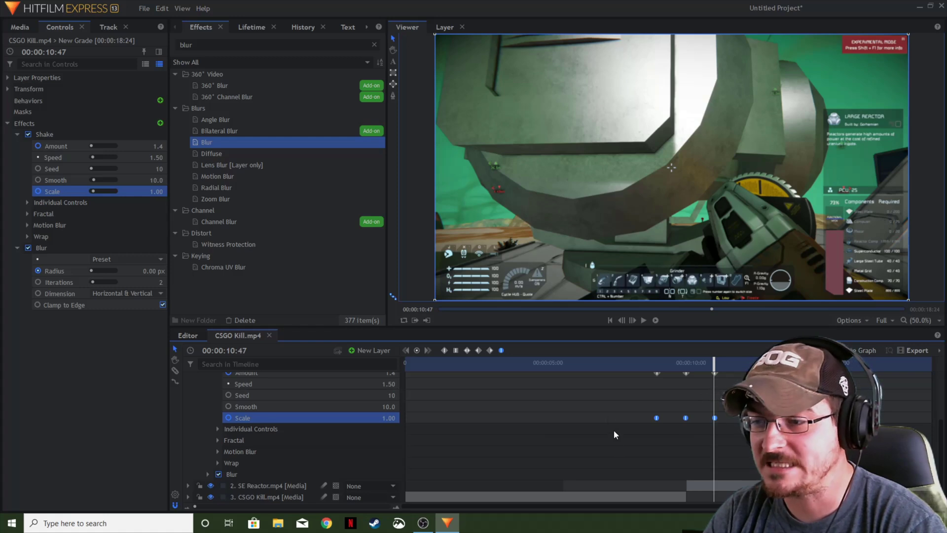
pyautogui.scroll(2, 607, 439)
pyautogui.click(206, 418)
pyautogui.click(206, 419)
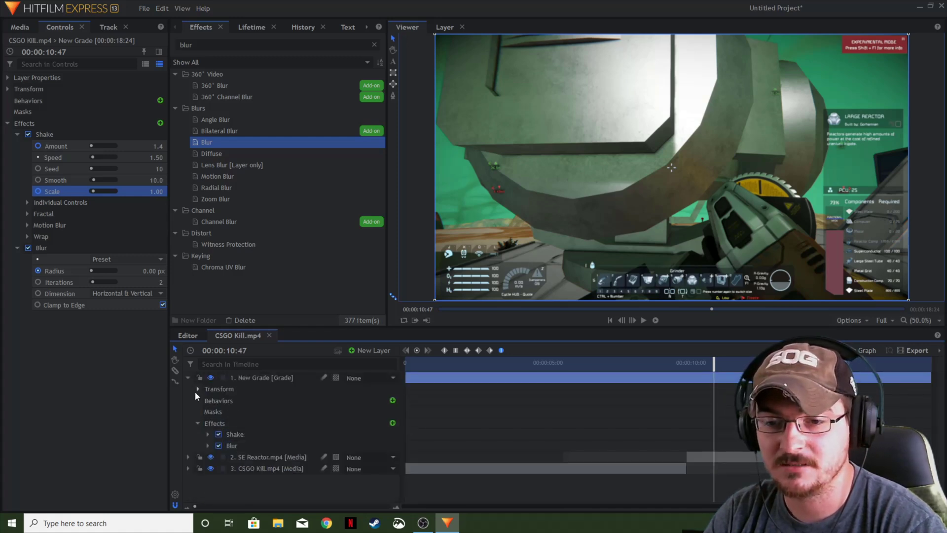
pyautogui.click(188, 378)
# Step: Preview the transition with shake and blur from about 00:00:04:15 through the cut to about 00:00:11:09
pyautogui.moveTo(714, 362); pyautogui.dragTo(528, 363)
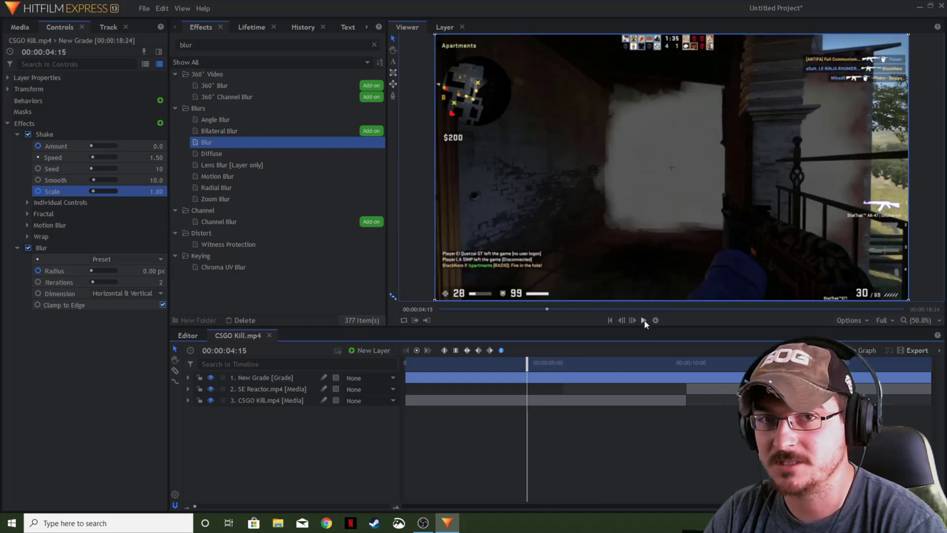
pyautogui.click(644, 320)
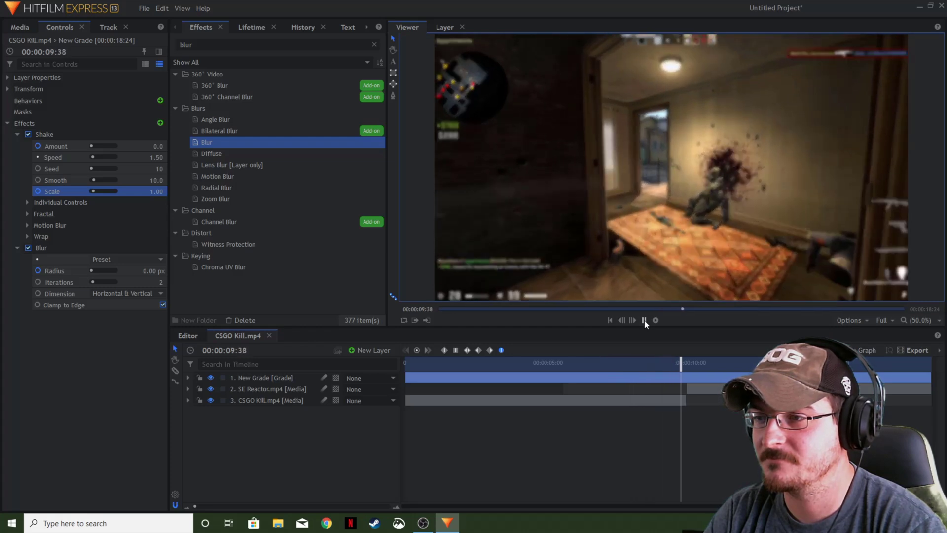
pyautogui.click(645, 320)
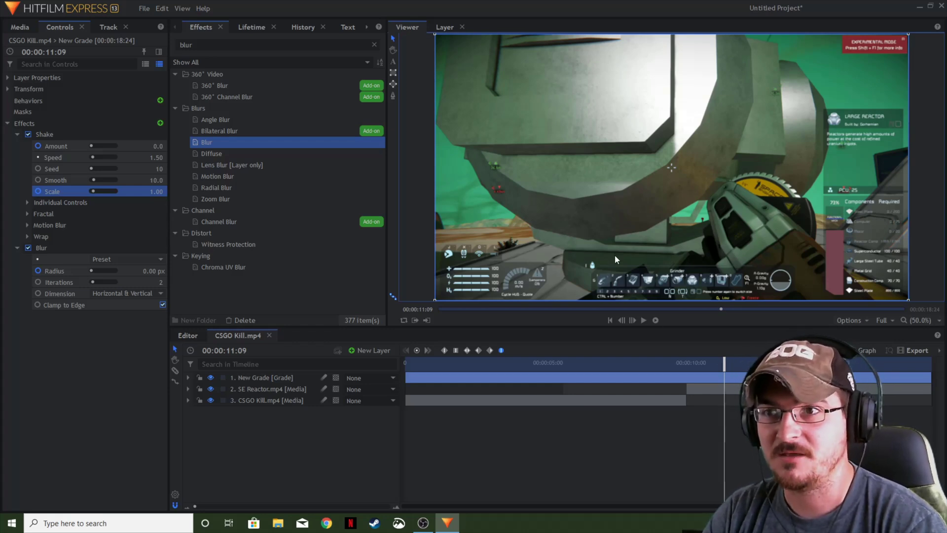
# Step: Set the New Grade layer's Shake amount to 100 on the keyframe at the cut, 00:00:09:48
pyautogui.moveTo(724, 363); pyautogui.dragTo(679, 363)
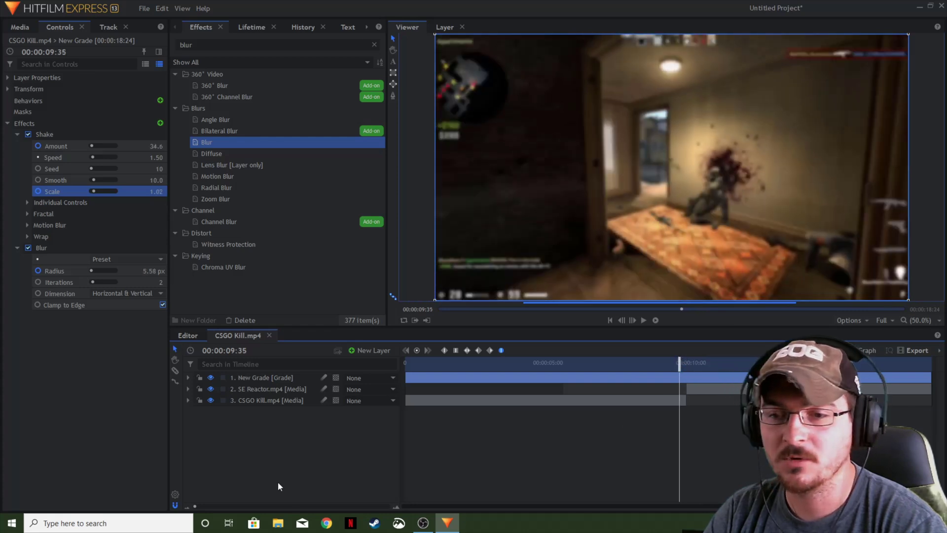
pyautogui.click(188, 378)
pyautogui.click(255, 434)
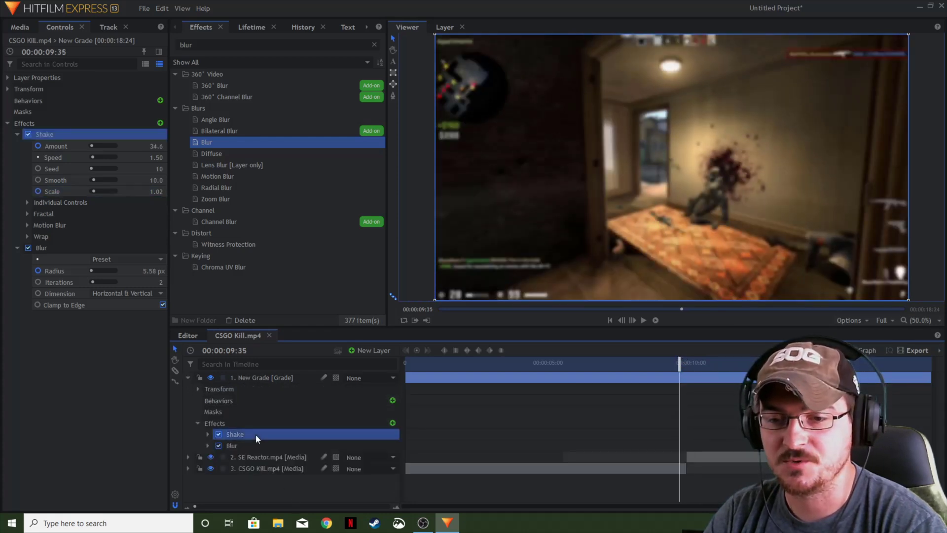
pyautogui.click(208, 434)
pyautogui.moveTo(679, 364); pyautogui.dragTo(685, 365)
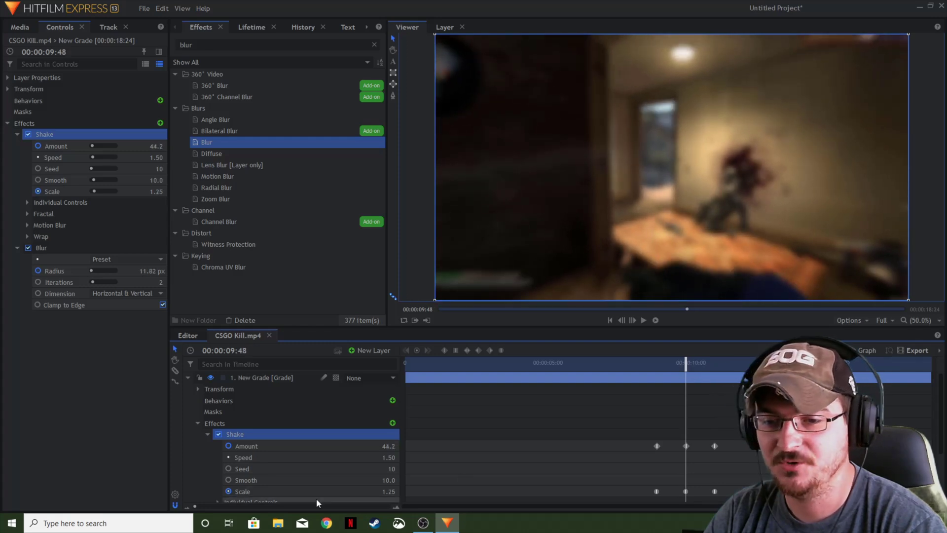
pyautogui.click(389, 446)
pyautogui.write('100')
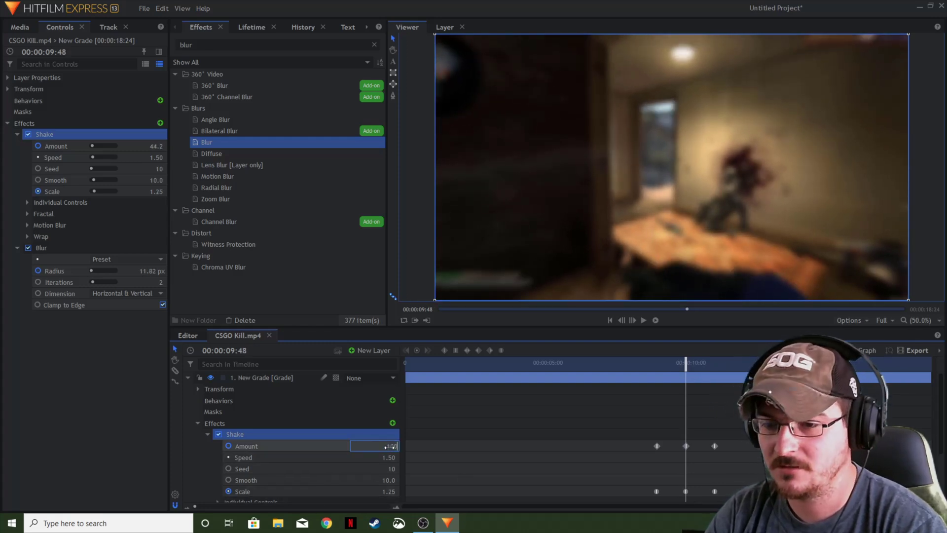
pyautogui.press('Return')
# Step: Preview the stronger shake transition from about 00:00:07:13 through the cut to about 00:00:10:22
pyautogui.click(624, 309)
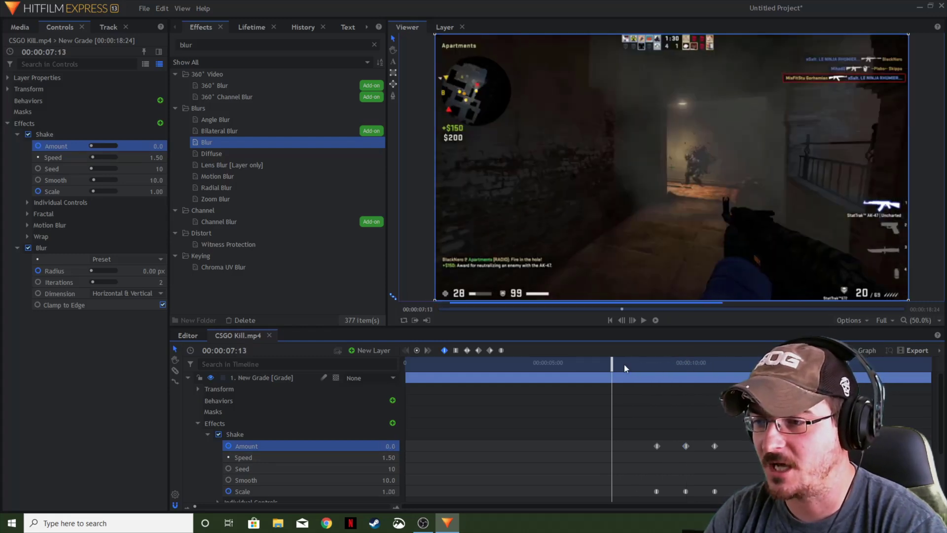
pyautogui.click(644, 320)
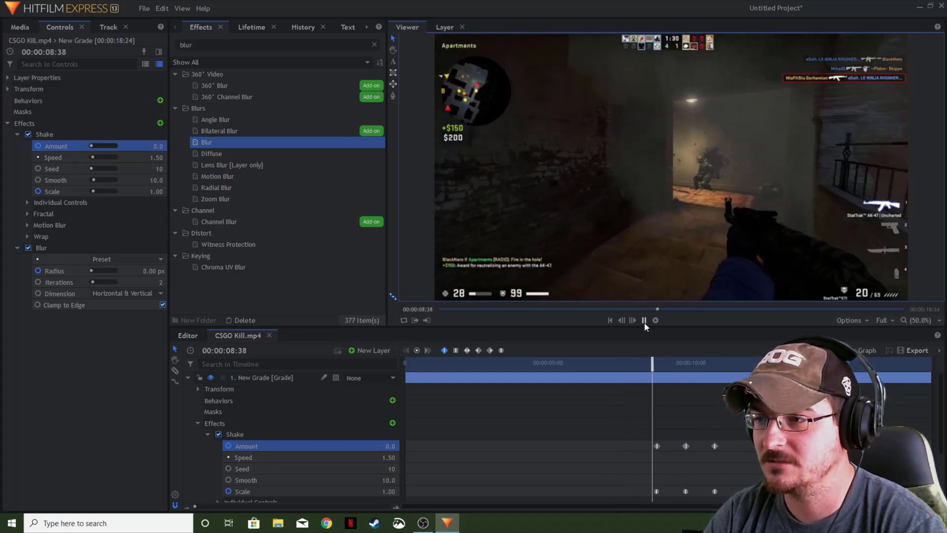
pyautogui.click(643, 320)
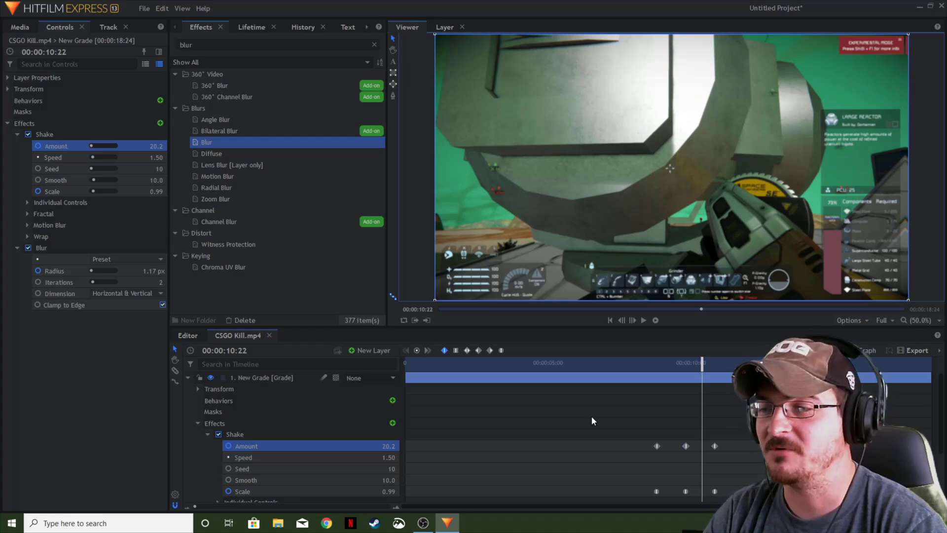
# Step: Save the New Grade layer's Shake and Blur effects together as a preset named "Shake Trans" in the My Presets folder
pyautogui.click(207, 434)
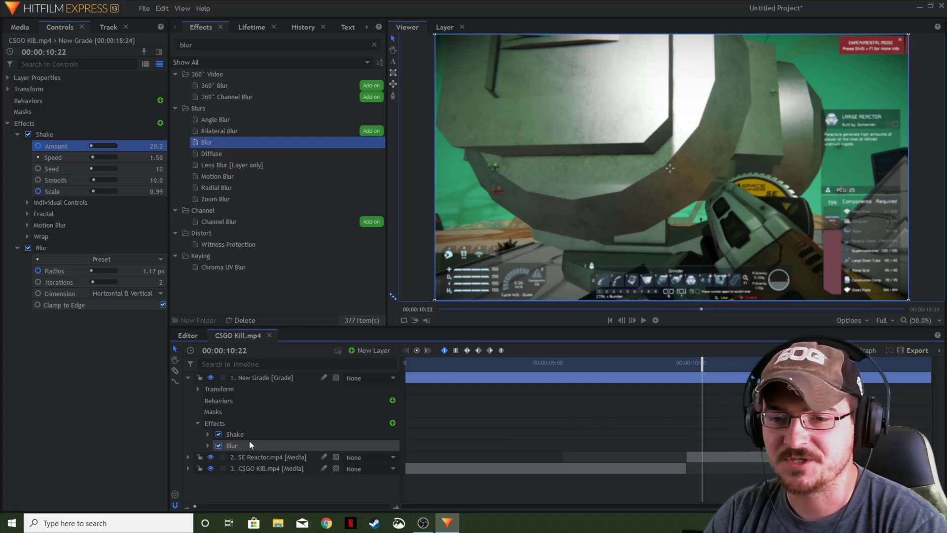
pyautogui.moveTo(702, 363)
pyautogui.mouseDown()
pyautogui.moveTo(648, 367)
pyautogui.moveTo(703, 365)
pyautogui.mouseUp()
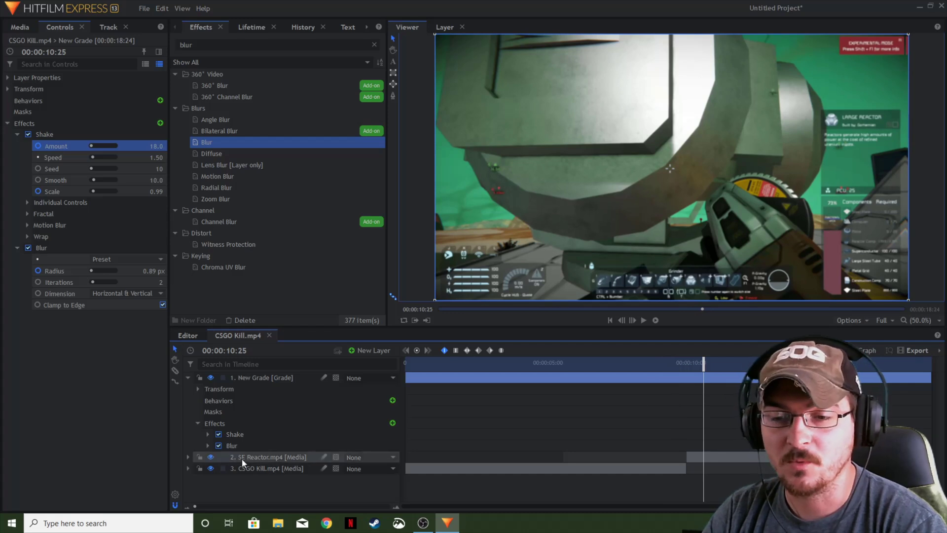
pyautogui.click(236, 444)
pyautogui.keyDown('ctrl'); pyautogui.click(239, 434); pyautogui.keyUp('ctrl')
pyautogui.rightClick(240, 436)
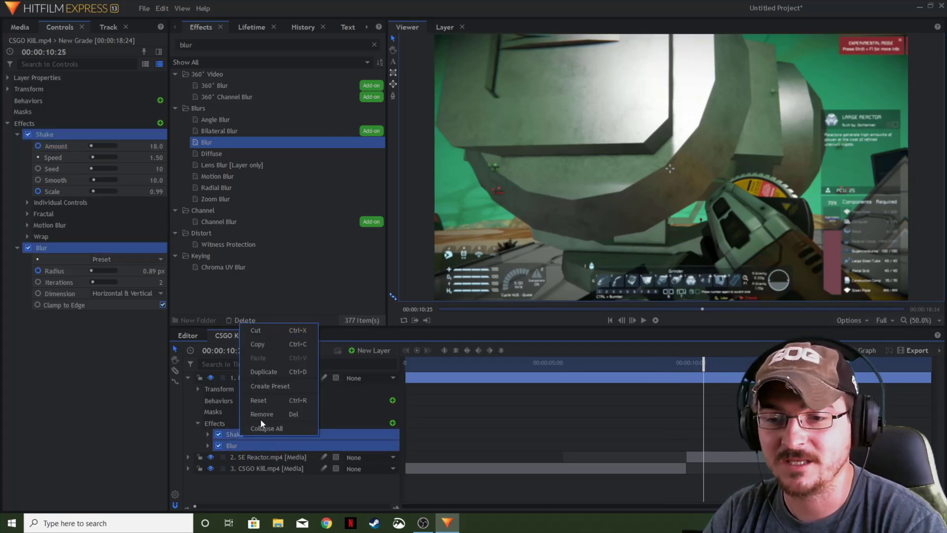
pyautogui.click(270, 388)
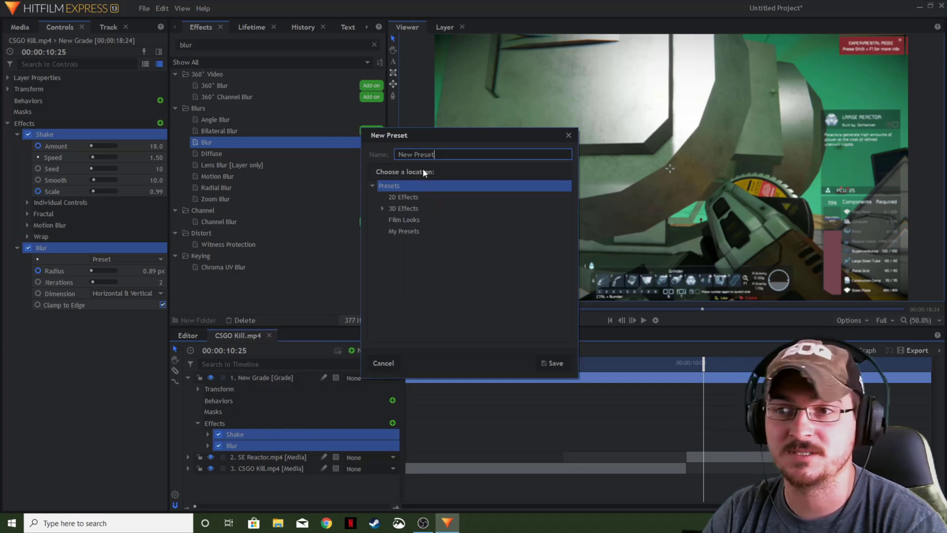
pyautogui.write('Sha')
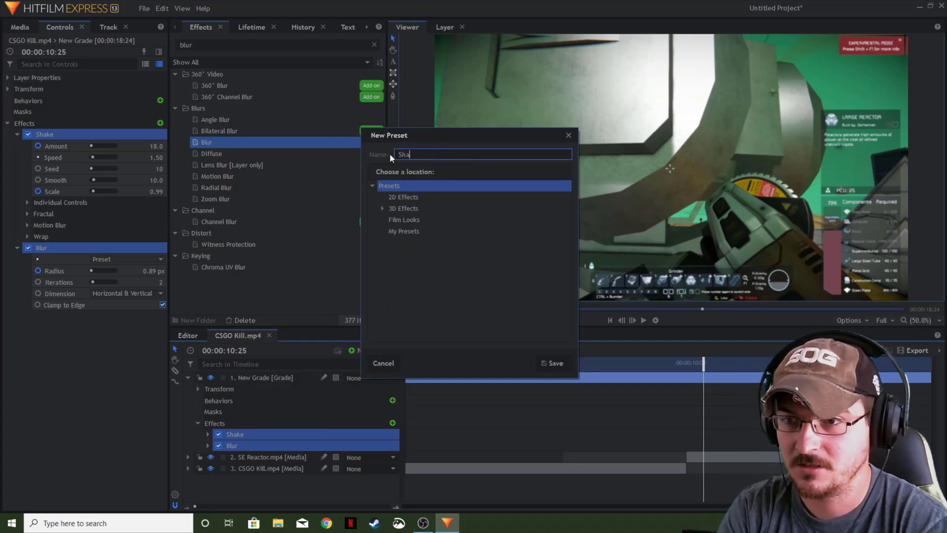
pyautogui.write('ke Trans')
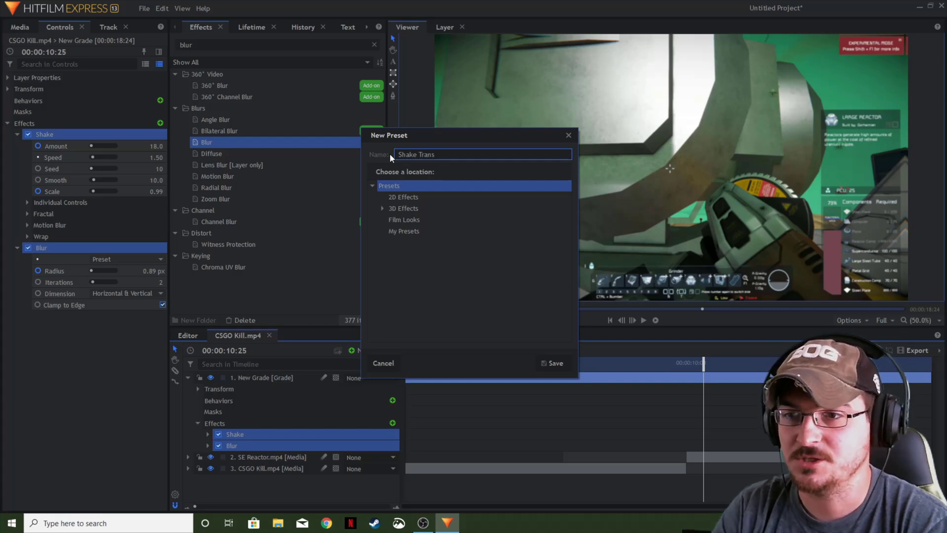
pyautogui.click(409, 231)
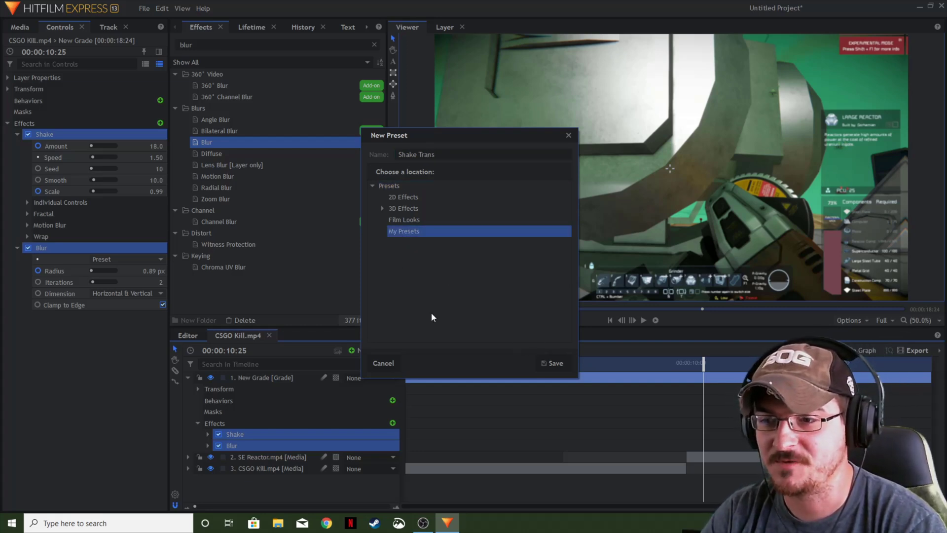
pyautogui.click(551, 363)
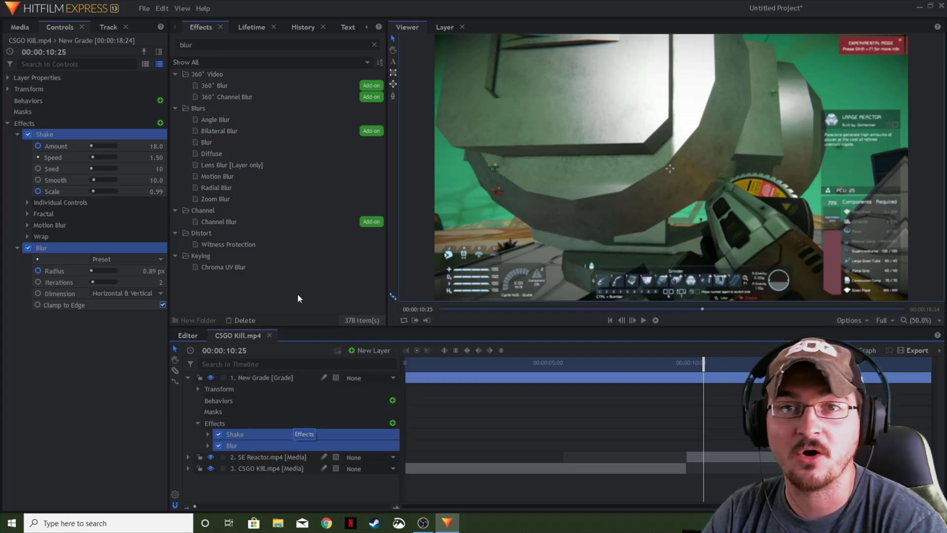
# Step: Clear the blur search in the effects library and open the My Presets folder under Presets to find the saved preset
pyautogui.click(28, 28)
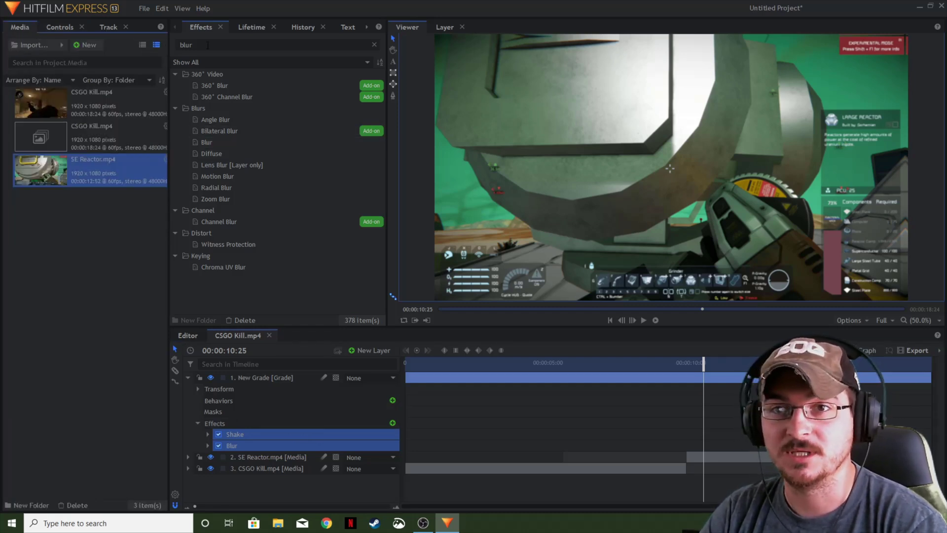
pyautogui.click(375, 44)
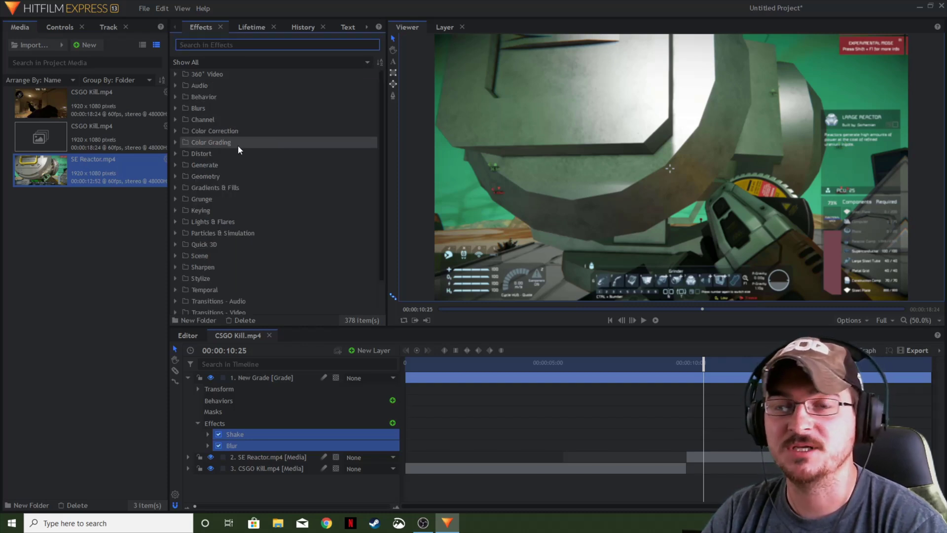
pyautogui.scroll(-1, 301, 207)
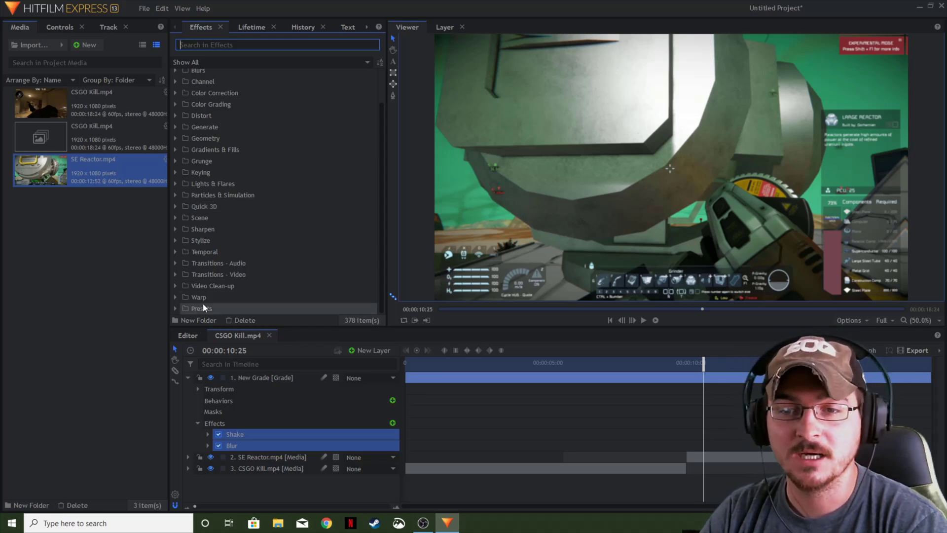
pyautogui.click(175, 309)
pyautogui.scroll(-2, 241, 284)
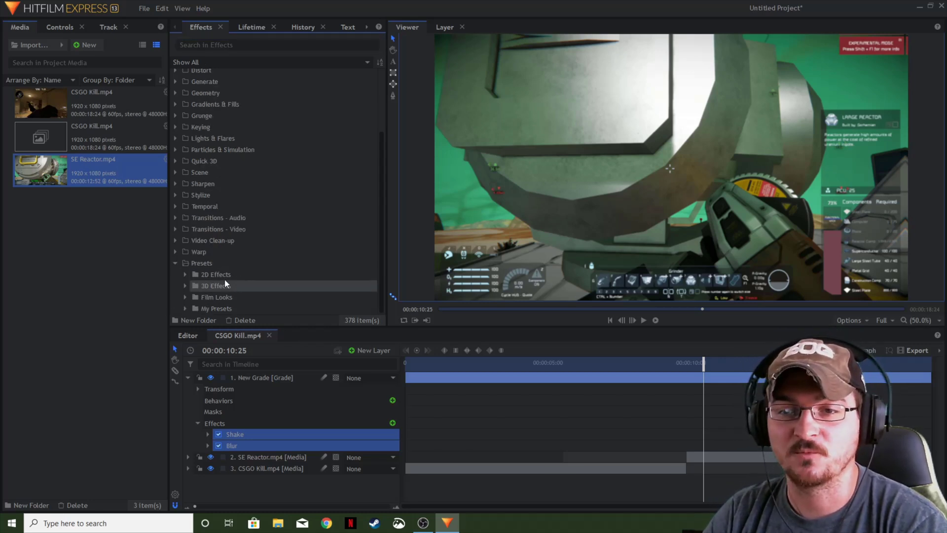
pyautogui.doubleClick(201, 307)
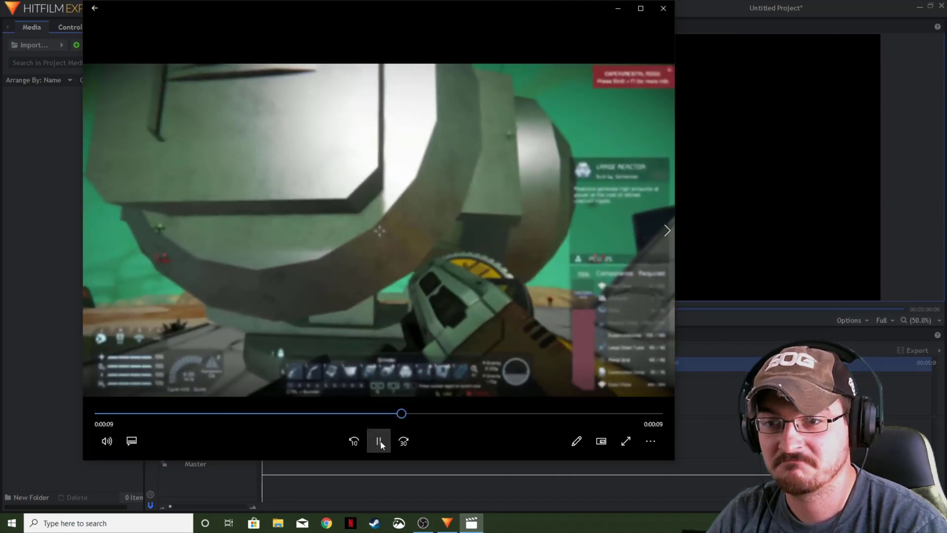
# Step: Pause the exported CSGO Kill[2] video in the media player just after the shake transition, at about 0:00:11
pyautogui.click(379, 441)
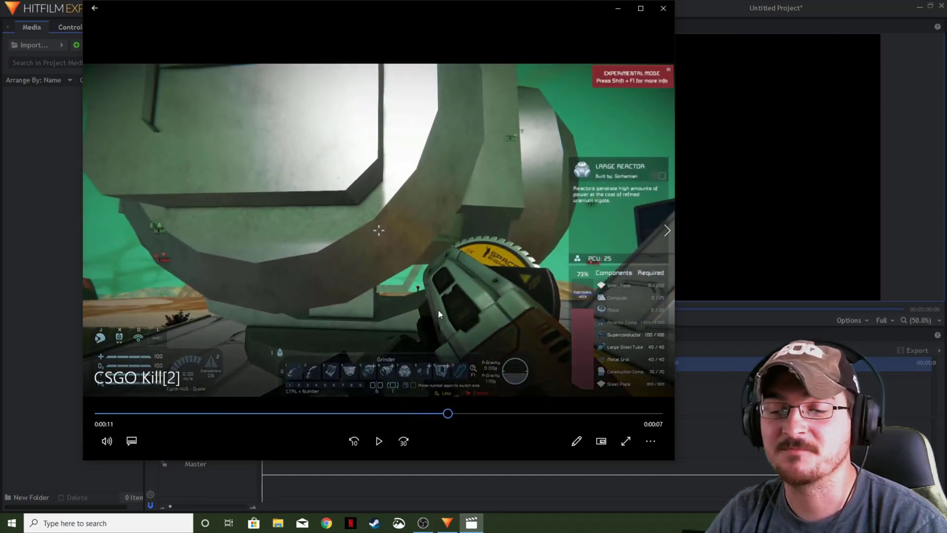